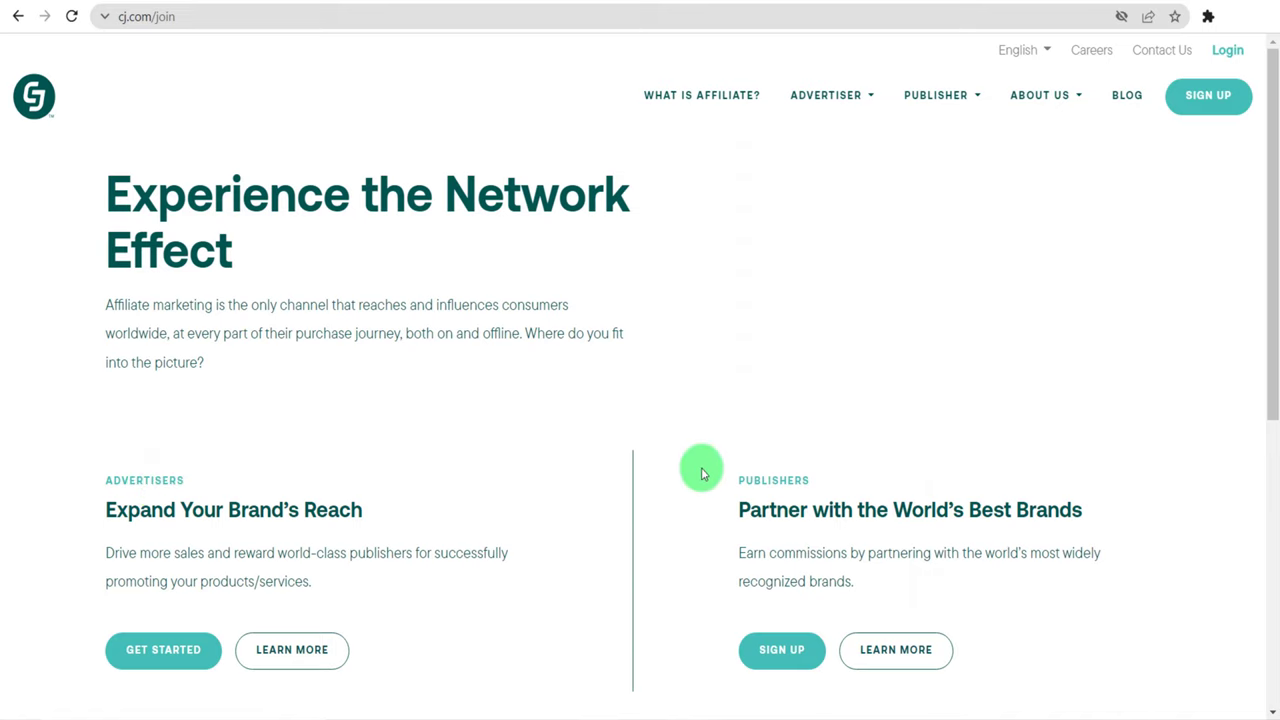
- Open the publisher sign-up form from the join page and review its account fields through to email verification
{"action": "left_click_drag", "start_coordinate": [738, 478], "coordinate": [847, 561]}
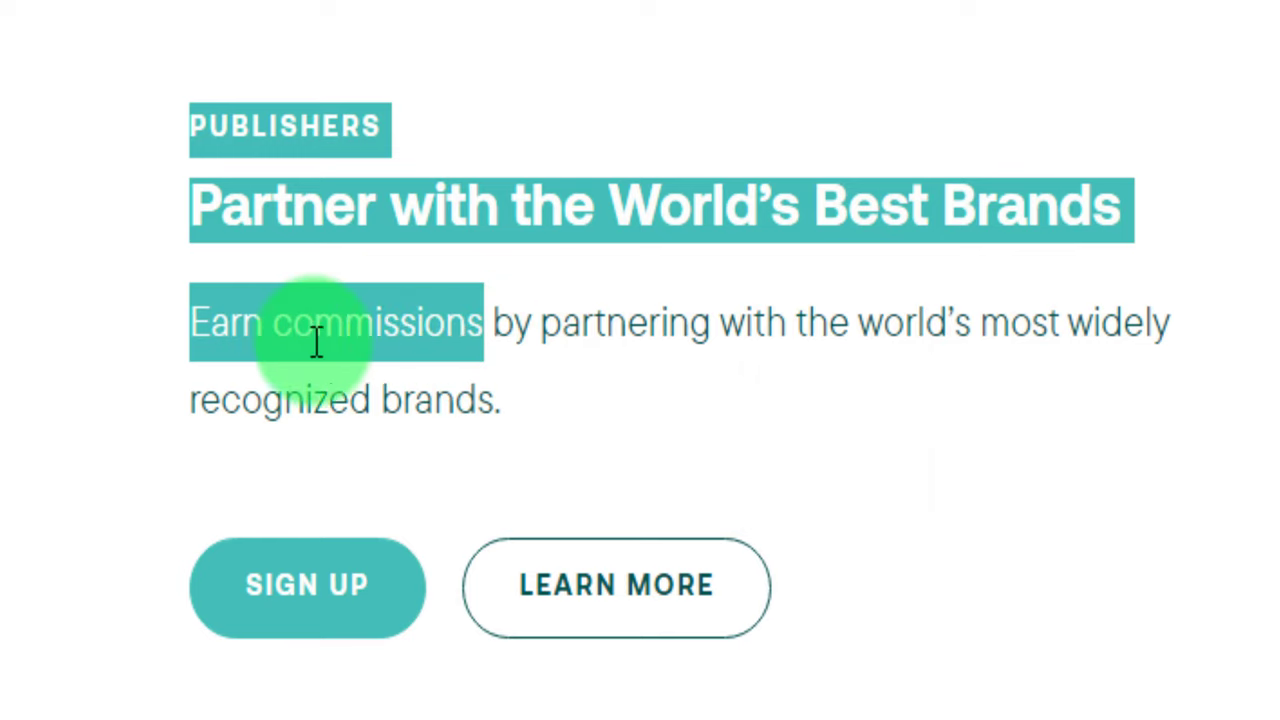
{"action": "left_click", "coordinate": [80, 362]}
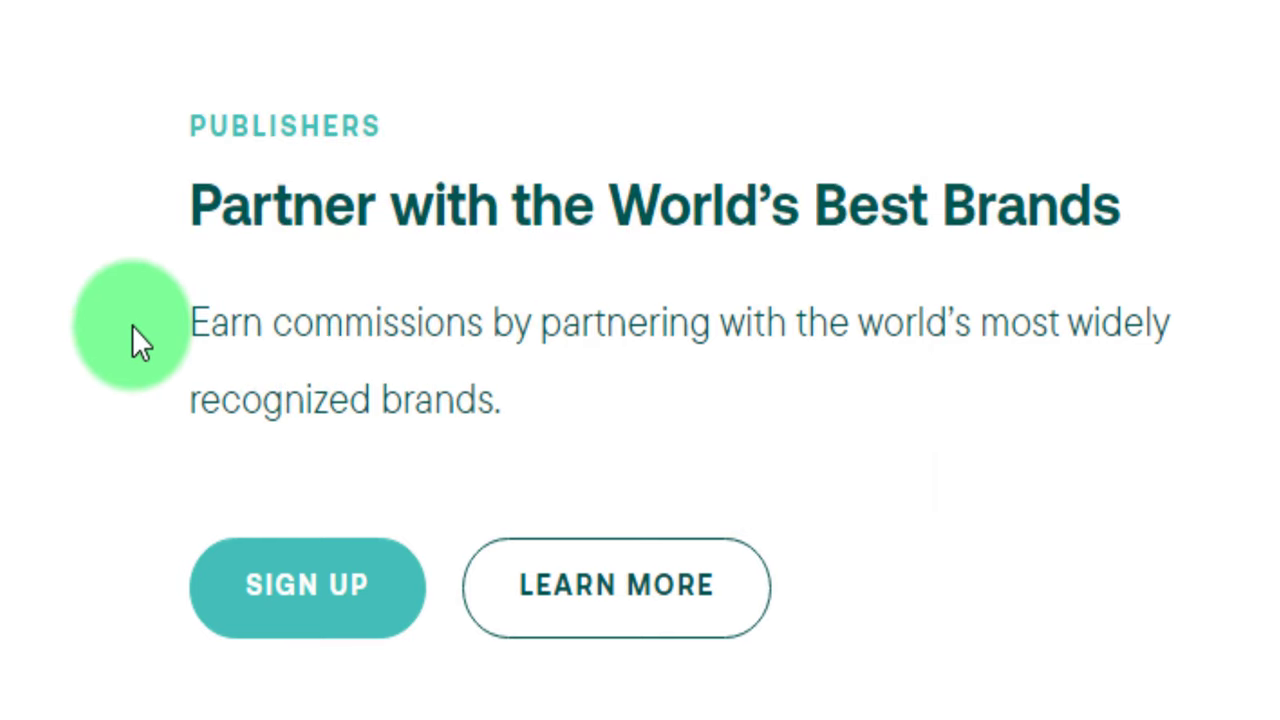
{"action": "left_click", "coordinate": [285, 612]}
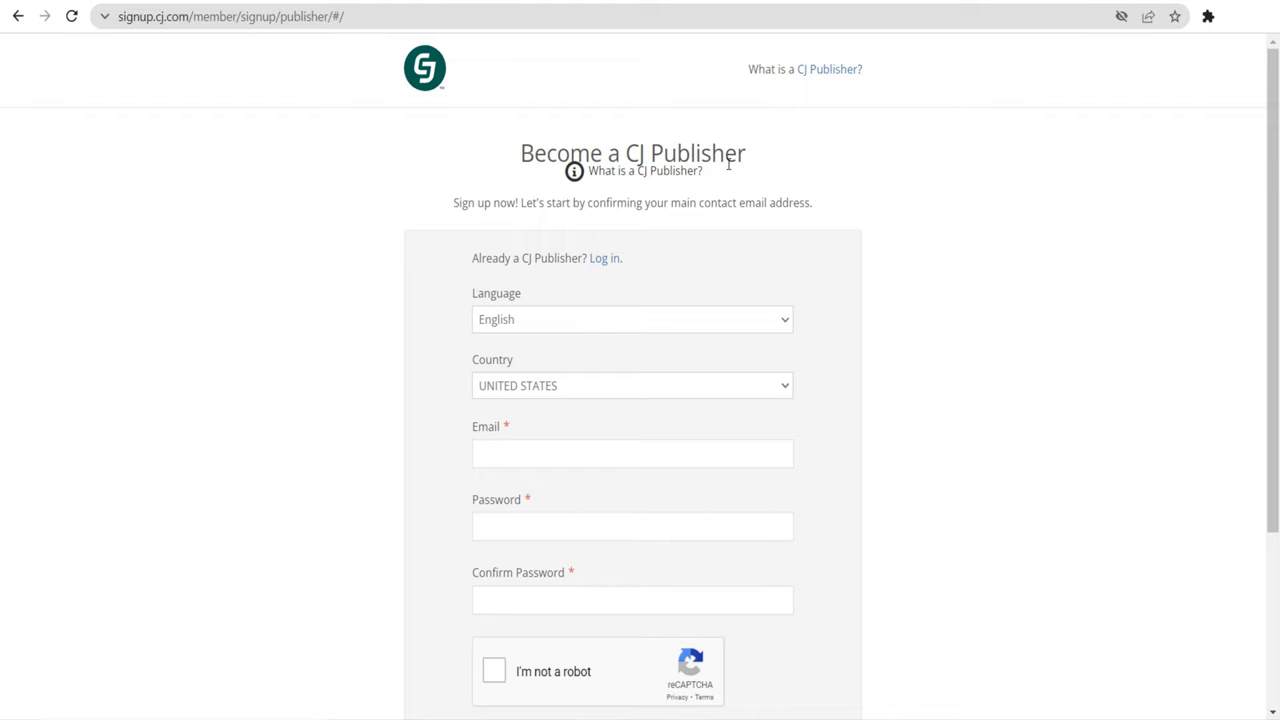
{"action": "scroll", "coordinate": [730, 164], "scroll_direction": "down", "scroll_amount": 1}
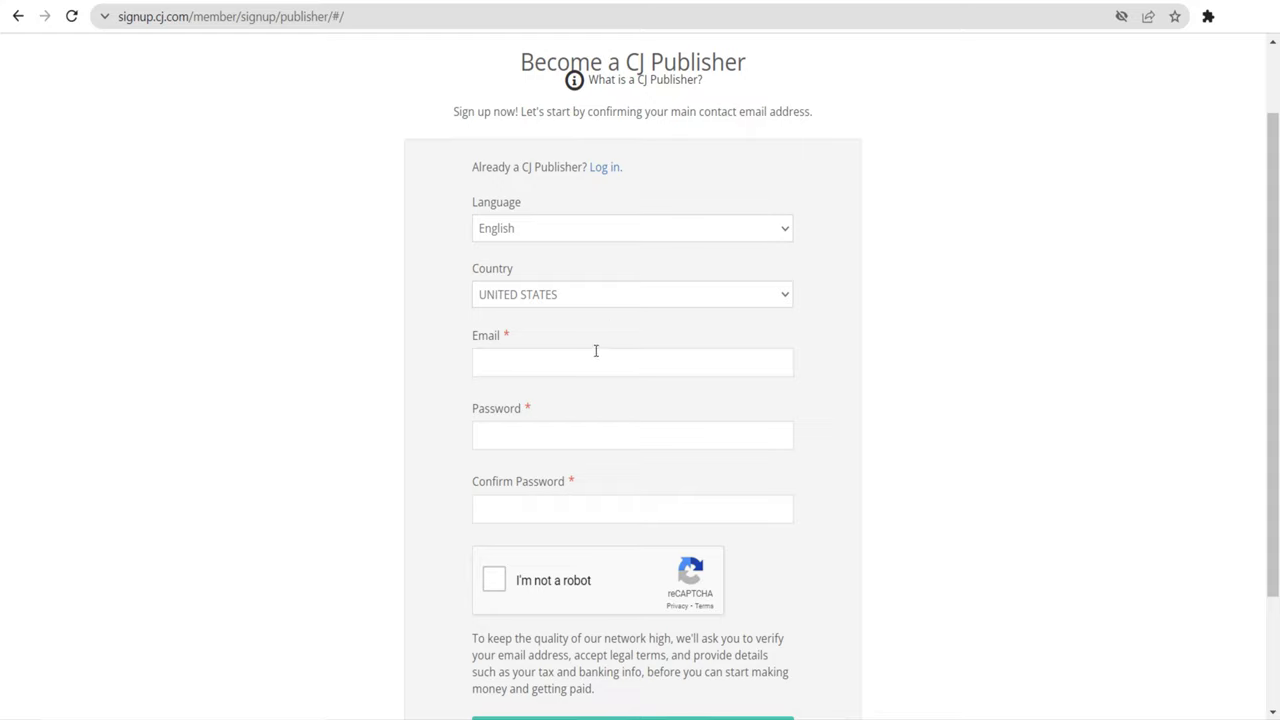
{"action": "scroll", "coordinate": [609, 500], "scroll_direction": "down", "scroll_amount": 2}
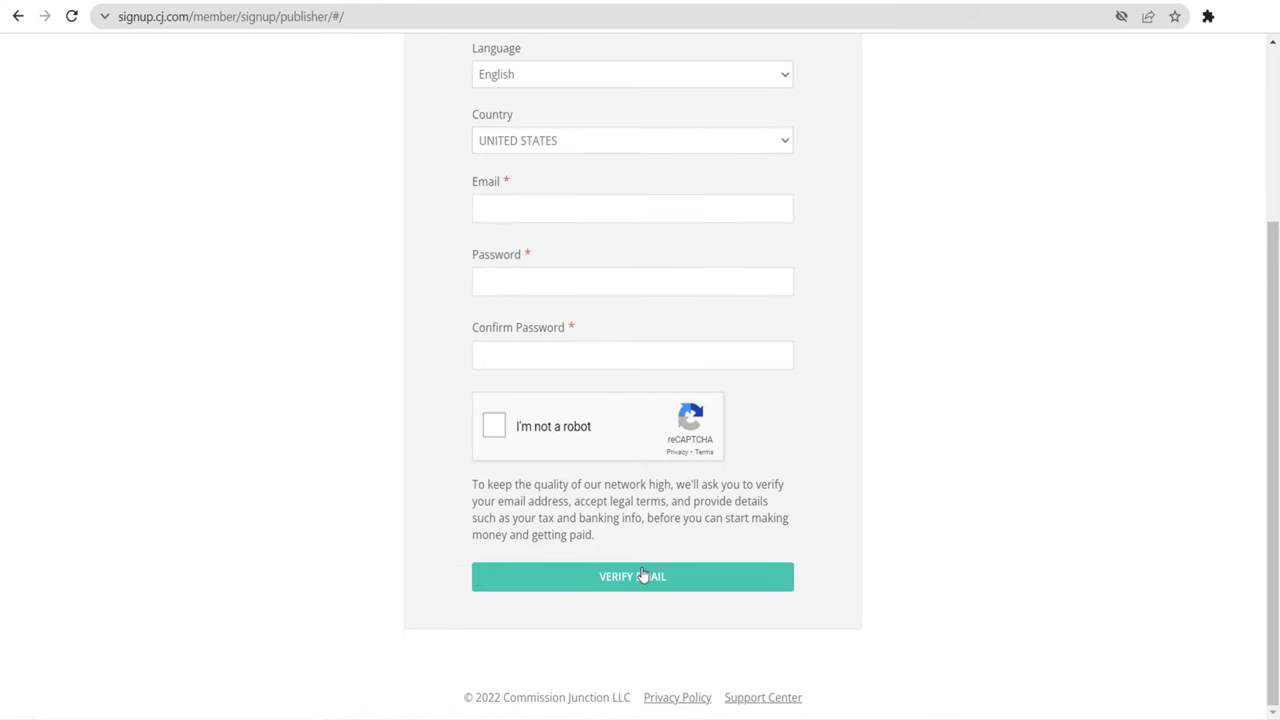
{"action": "scroll", "coordinate": [811, 537], "scroll_direction": "up", "scroll_amount": 2}
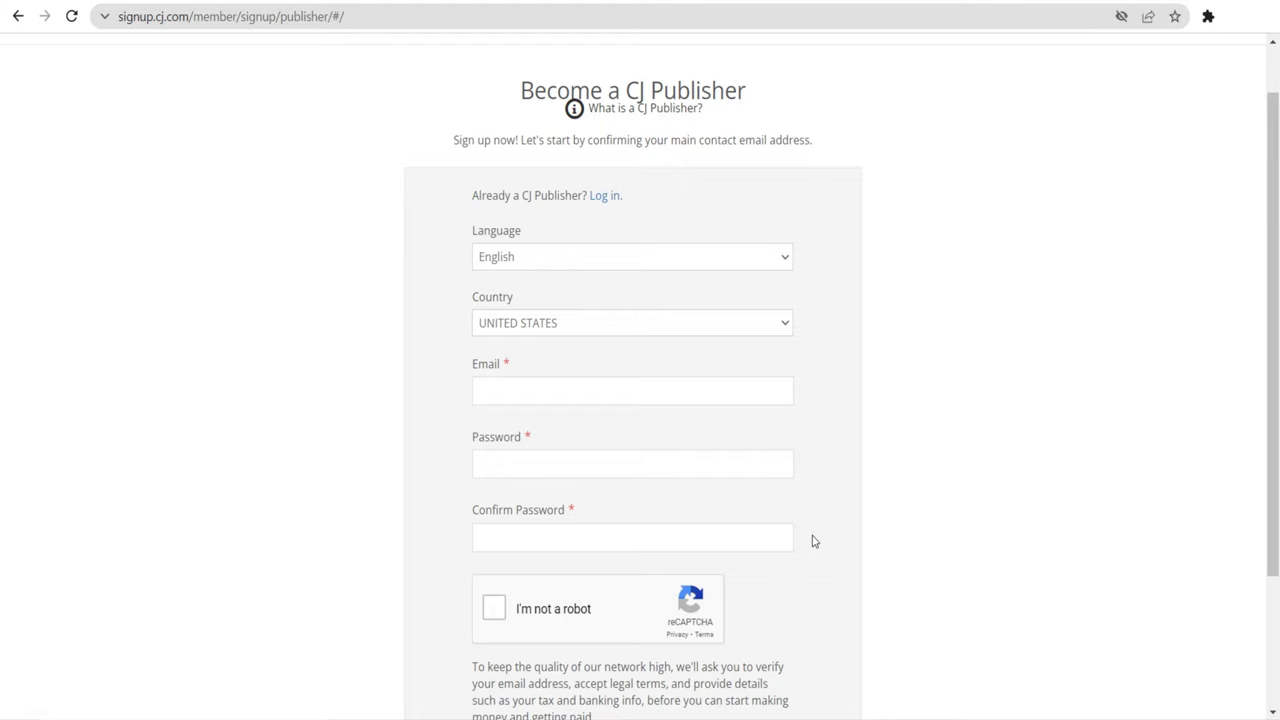
{"action": "scroll", "coordinate": [1025, 134], "scroll_direction": "up", "scroll_amount": 2}
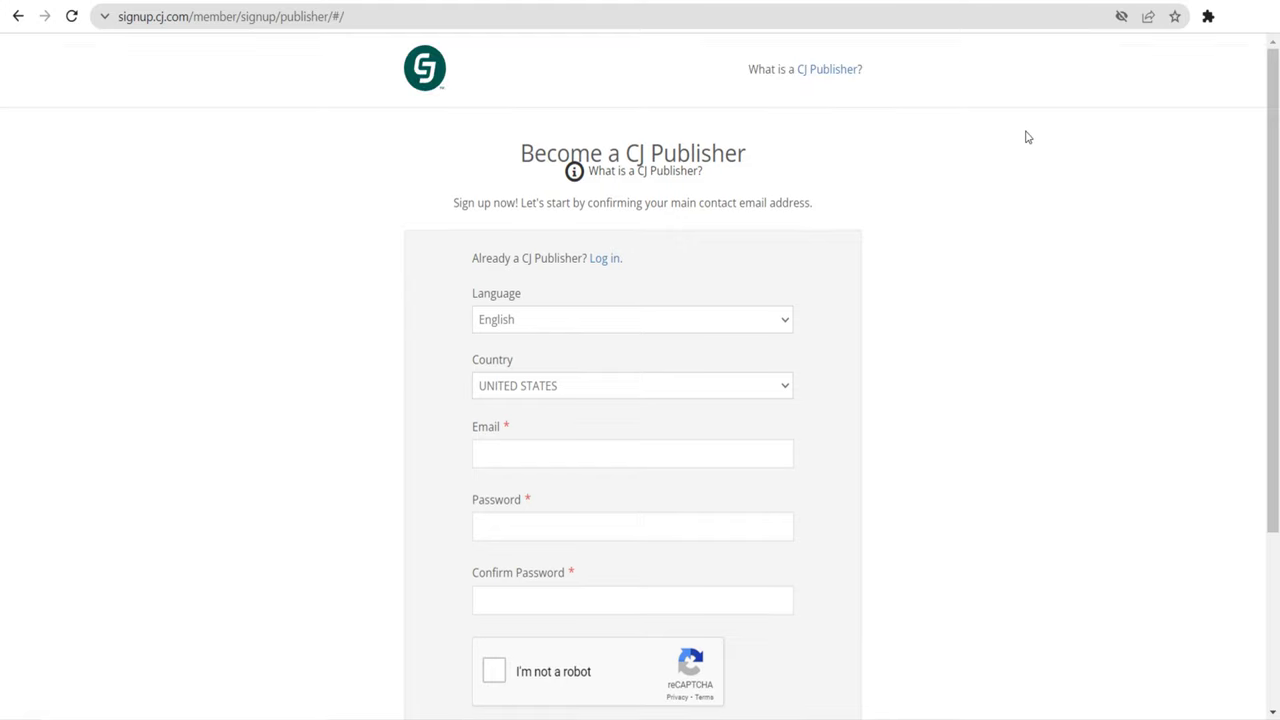
- Return to the join page and log in to the existing publisher account with the prefilled credentials
{"action": "left_click", "coordinate": [20, 20]}
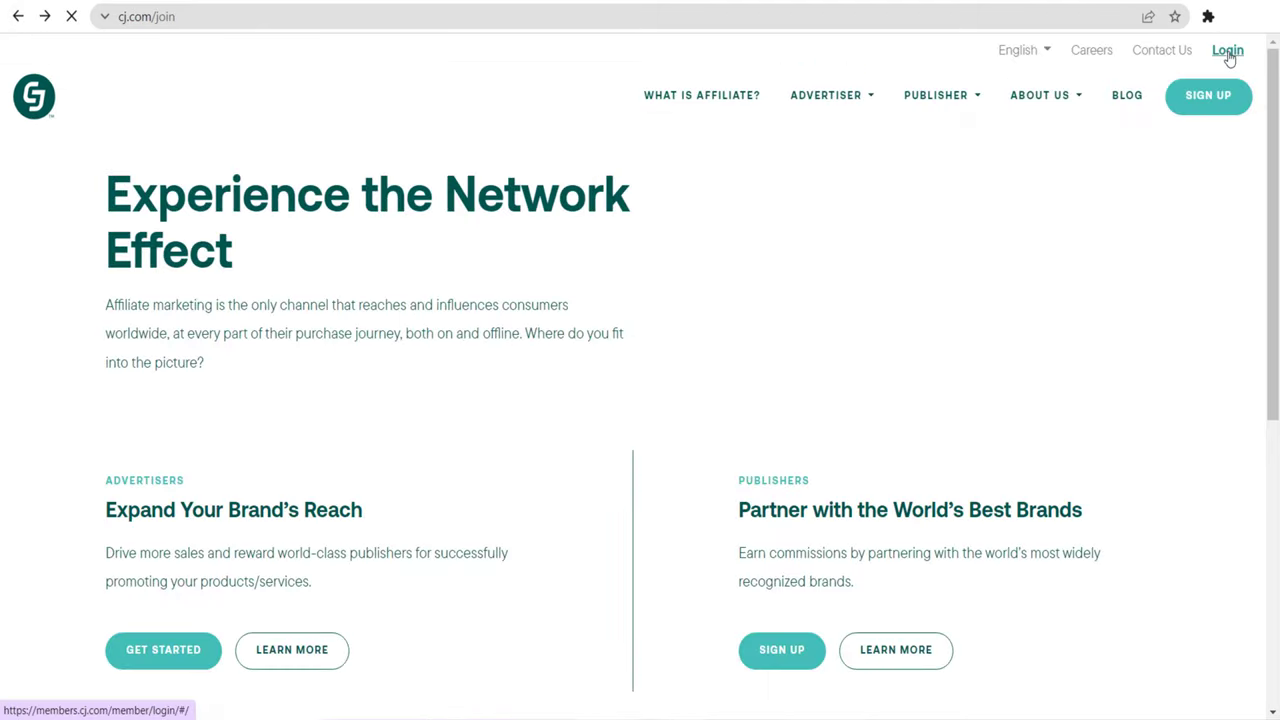
{"action": "left_click", "coordinate": [1229, 55]}
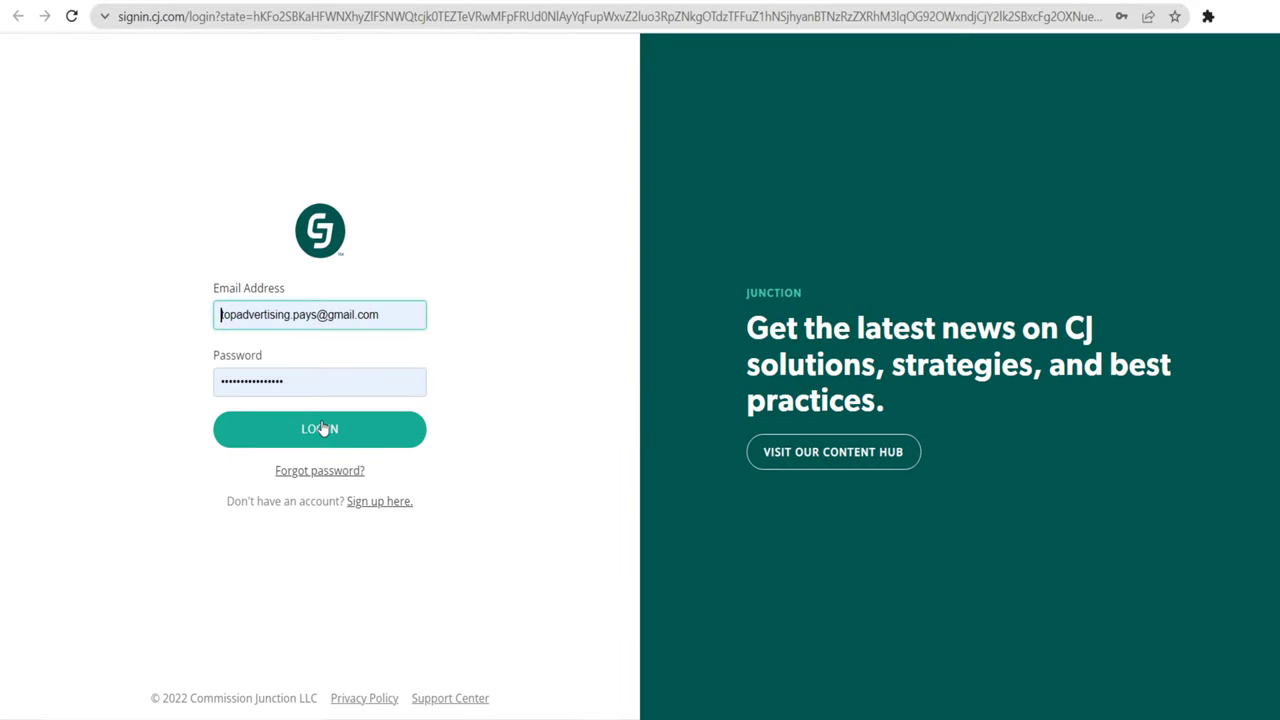
{"action": "left_click", "coordinate": [322, 428]}
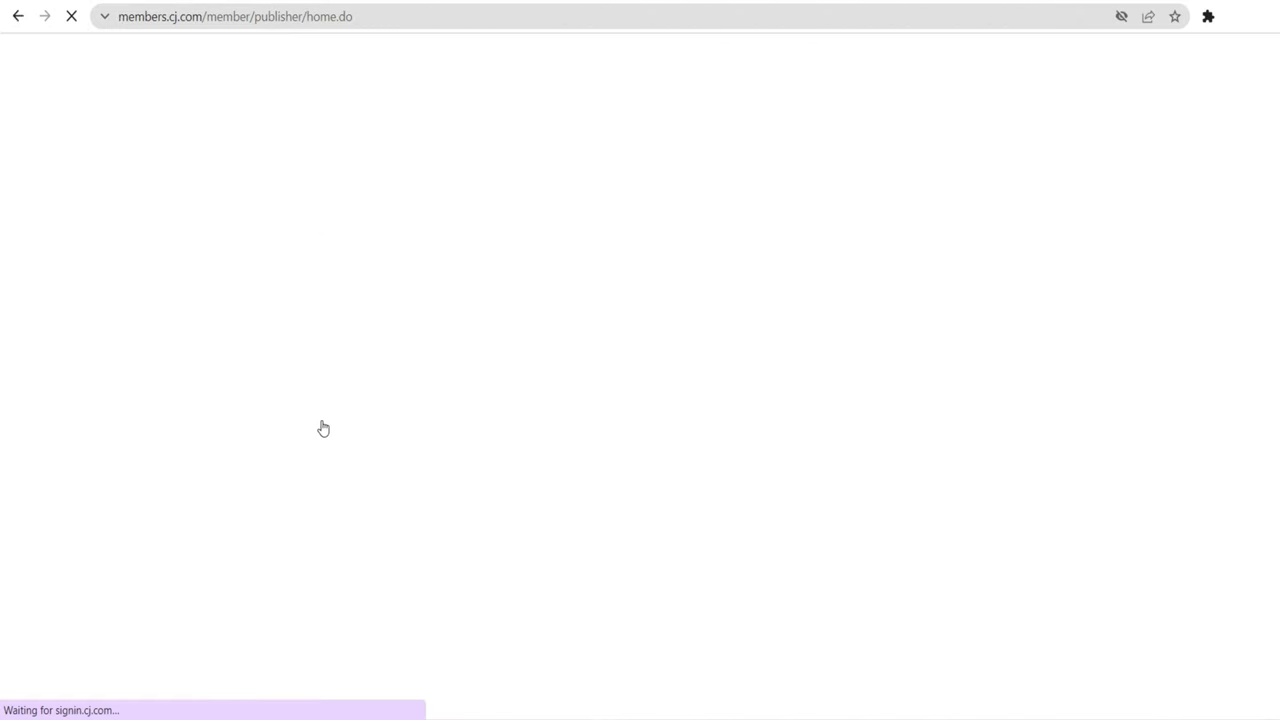
{"action": "left_click", "coordinate": [323, 428]}
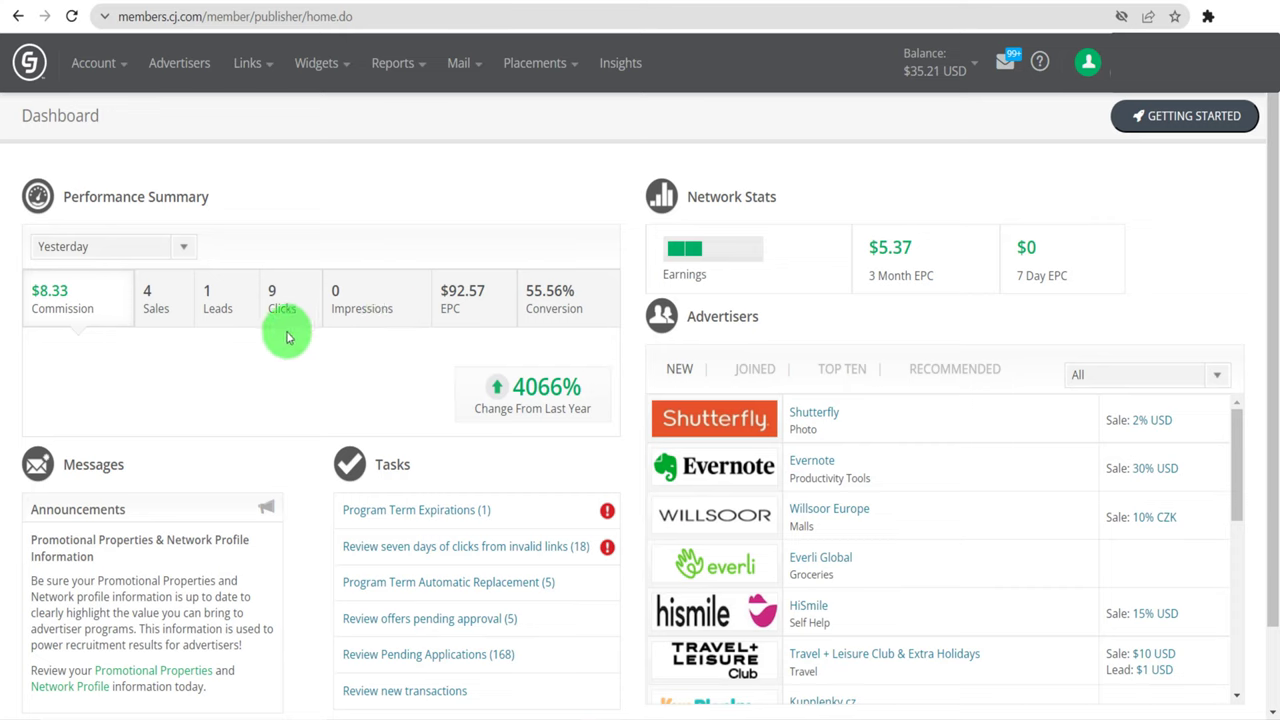
- View the dashboard's performance summary for This Week and for This Month
{"action": "left_click", "coordinate": [135, 249]}
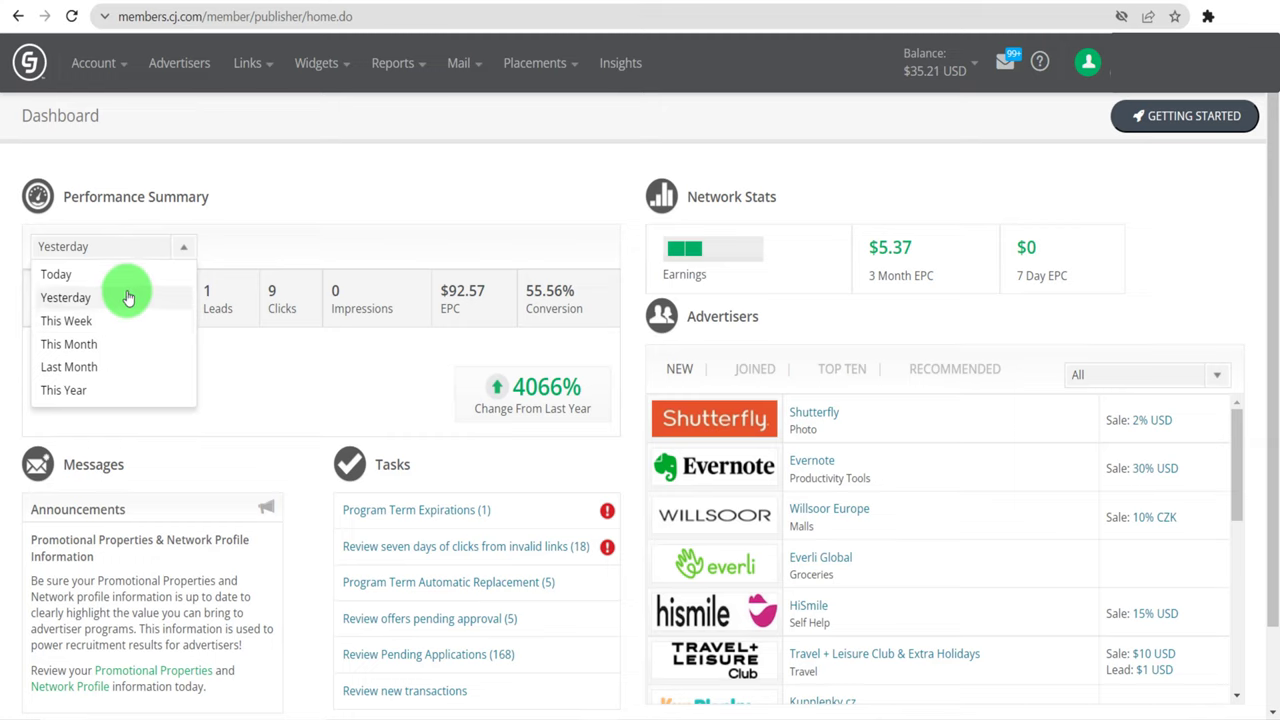
{"action": "left_click", "coordinate": [106, 320]}
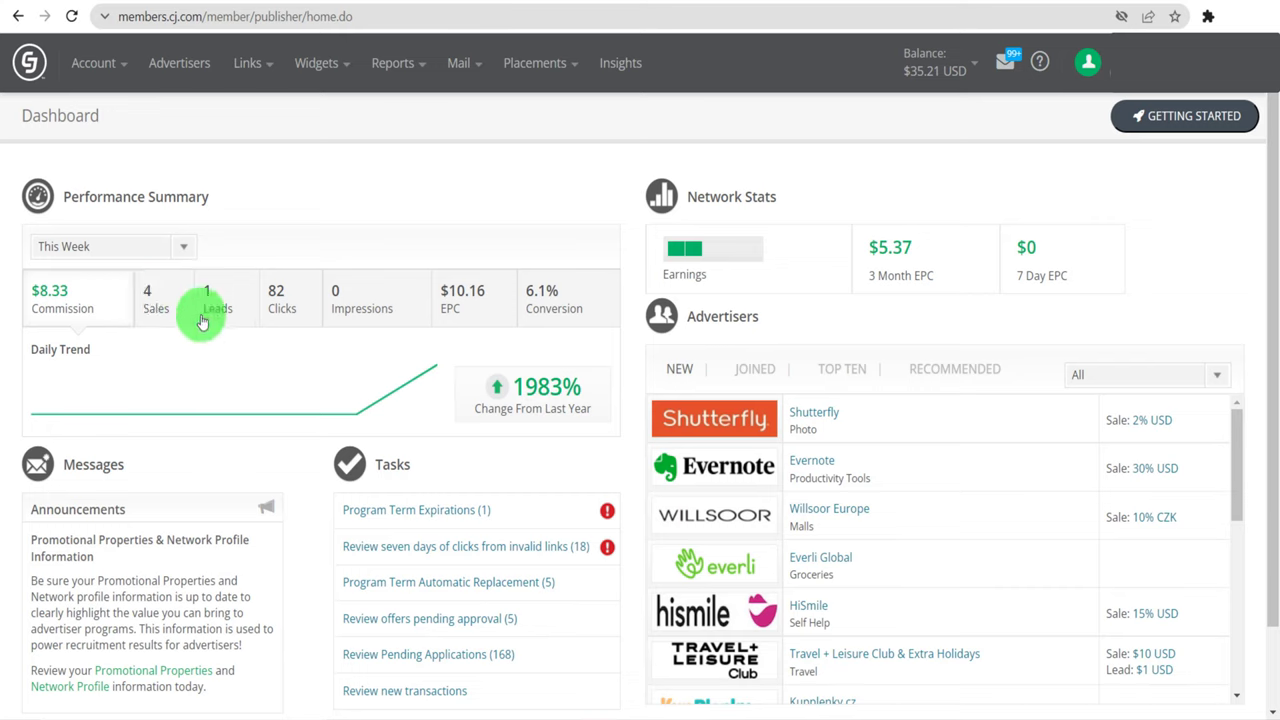
{"action": "left_click", "coordinate": [92, 247]}
{"action": "left_click", "coordinate": [101, 344]}
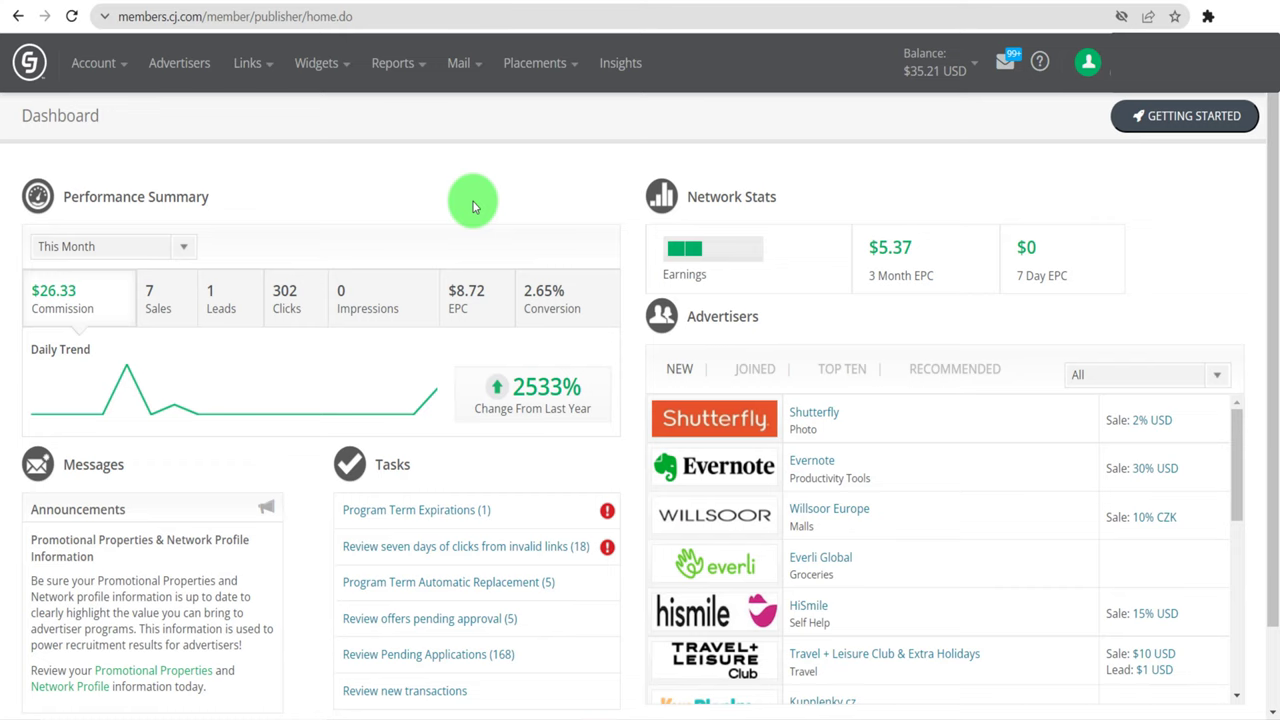
- Open the account's network profile and its promotional properties list, and check the primary property's type
{"action": "left_click", "coordinate": [119, 66]}
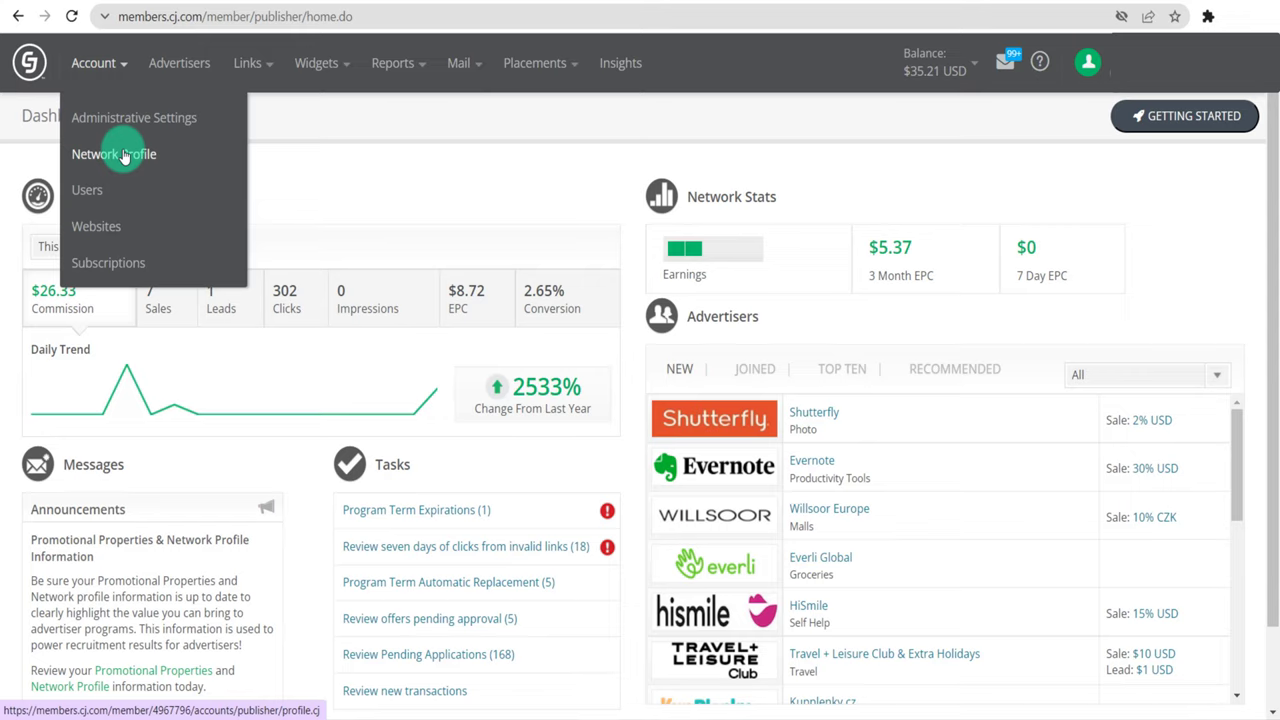
{"action": "left_click", "coordinate": [124, 156]}
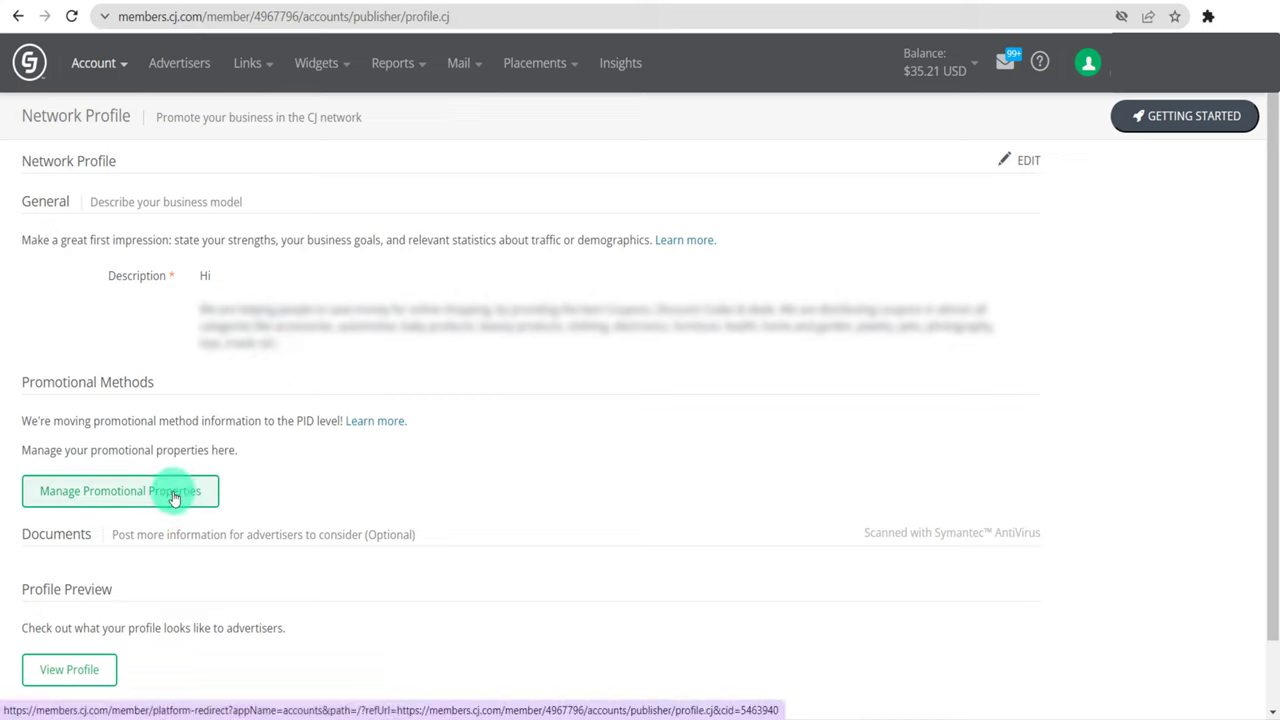
{"action": "left_click", "coordinate": [112, 500]}
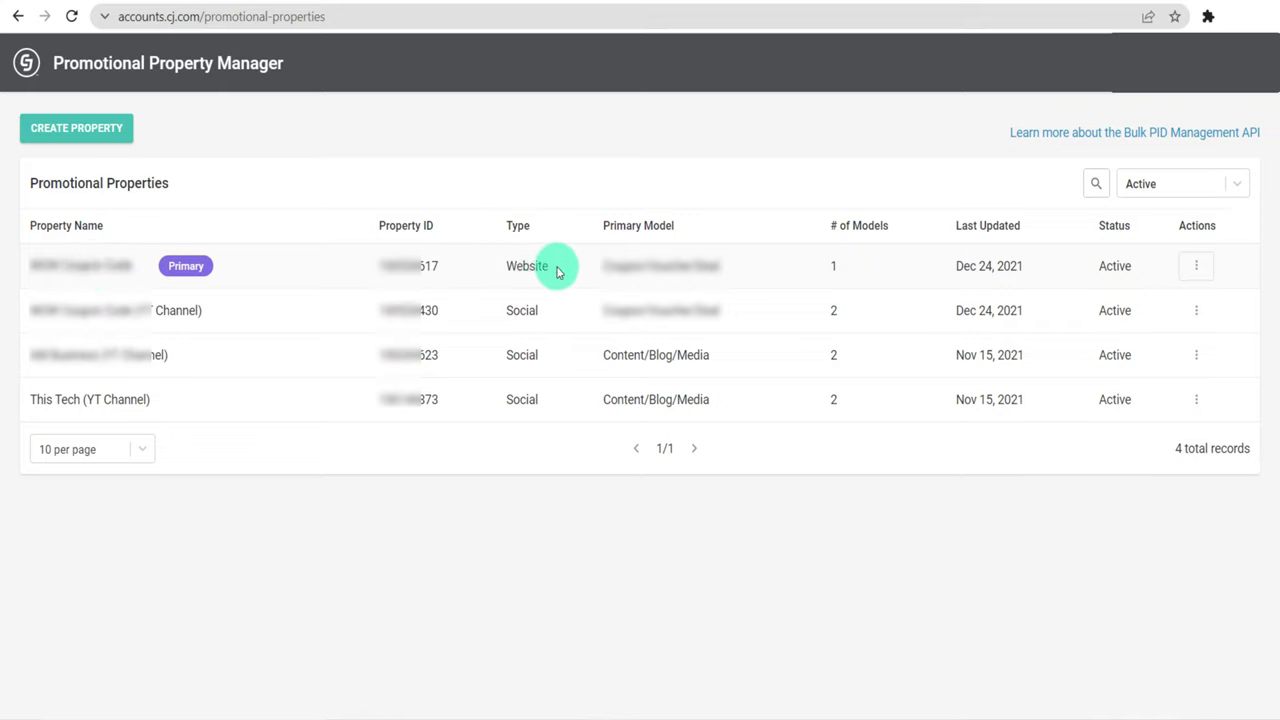
{"action": "left_click_drag", "start_coordinate": [558, 266], "coordinate": [509, 266]}
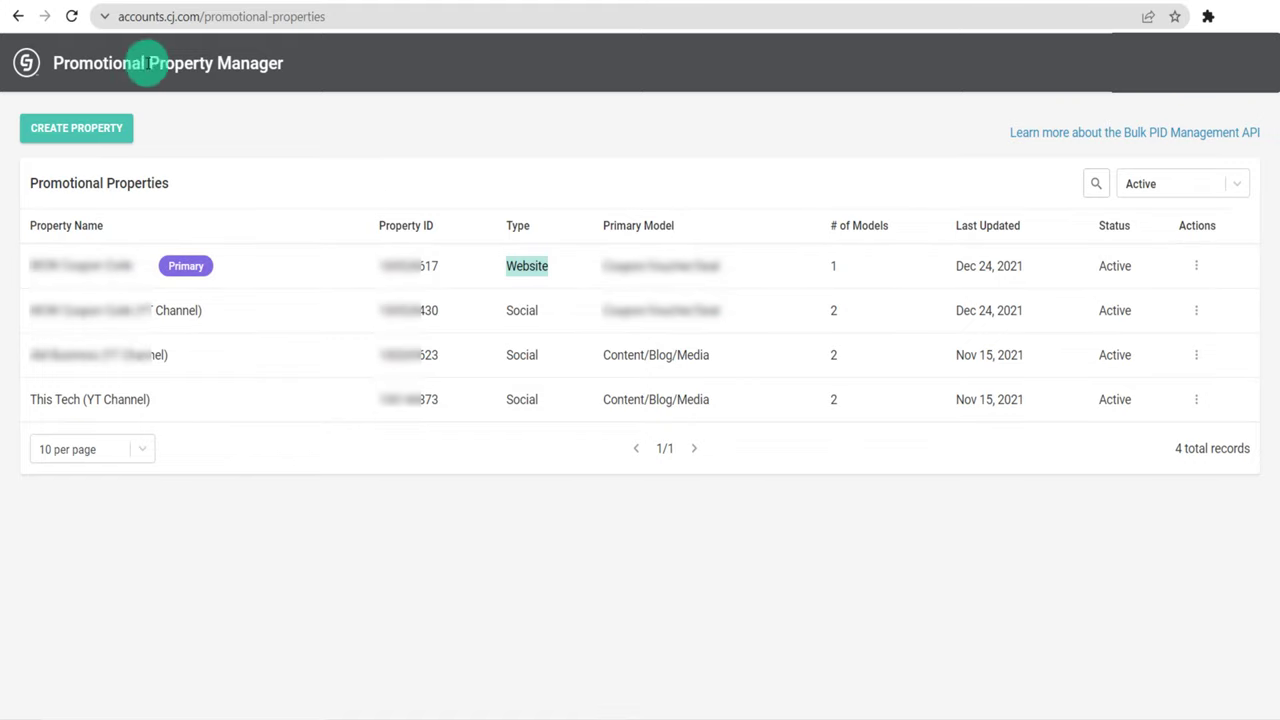
- Return to the dashboard and open the Advertisers directory, checking the application review terms of the listed programs
{"action": "left_click", "coordinate": [20, 17]}
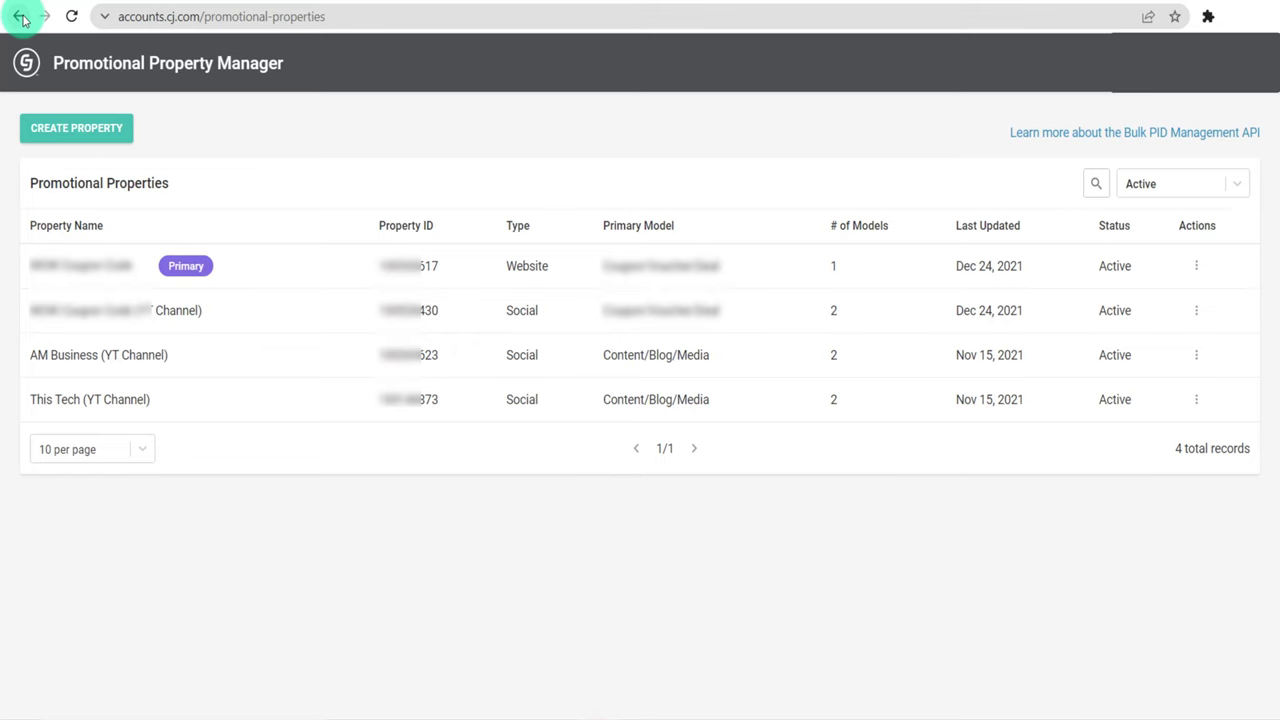
{"action": "left_click", "coordinate": [20, 17]}
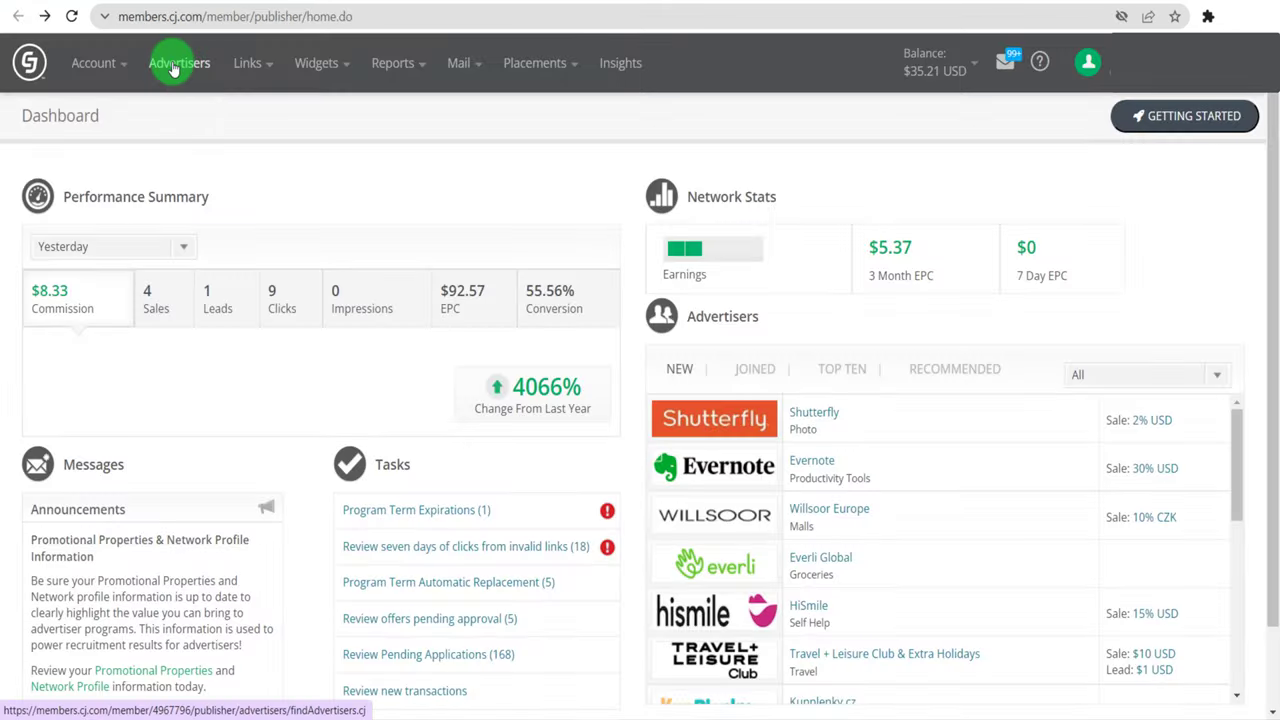
{"action": "left_click", "coordinate": [173, 68]}
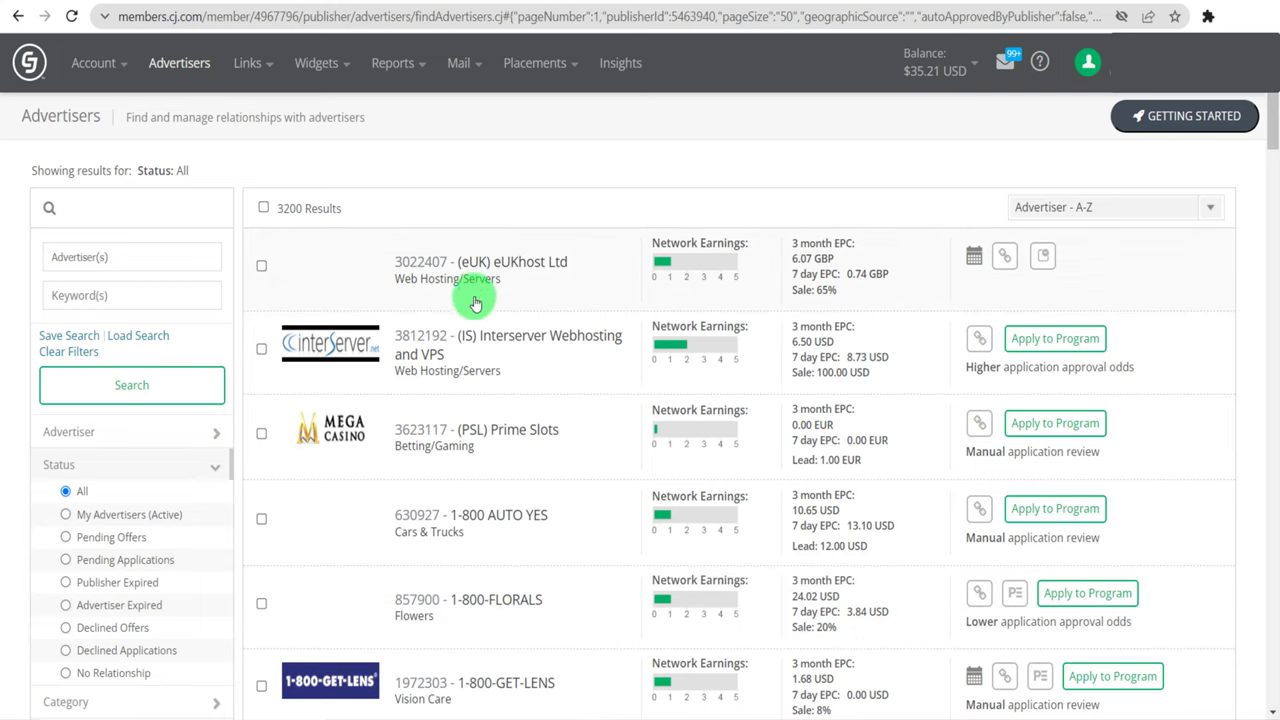
{"action": "mouse_move", "coordinate": [1048, 340]}
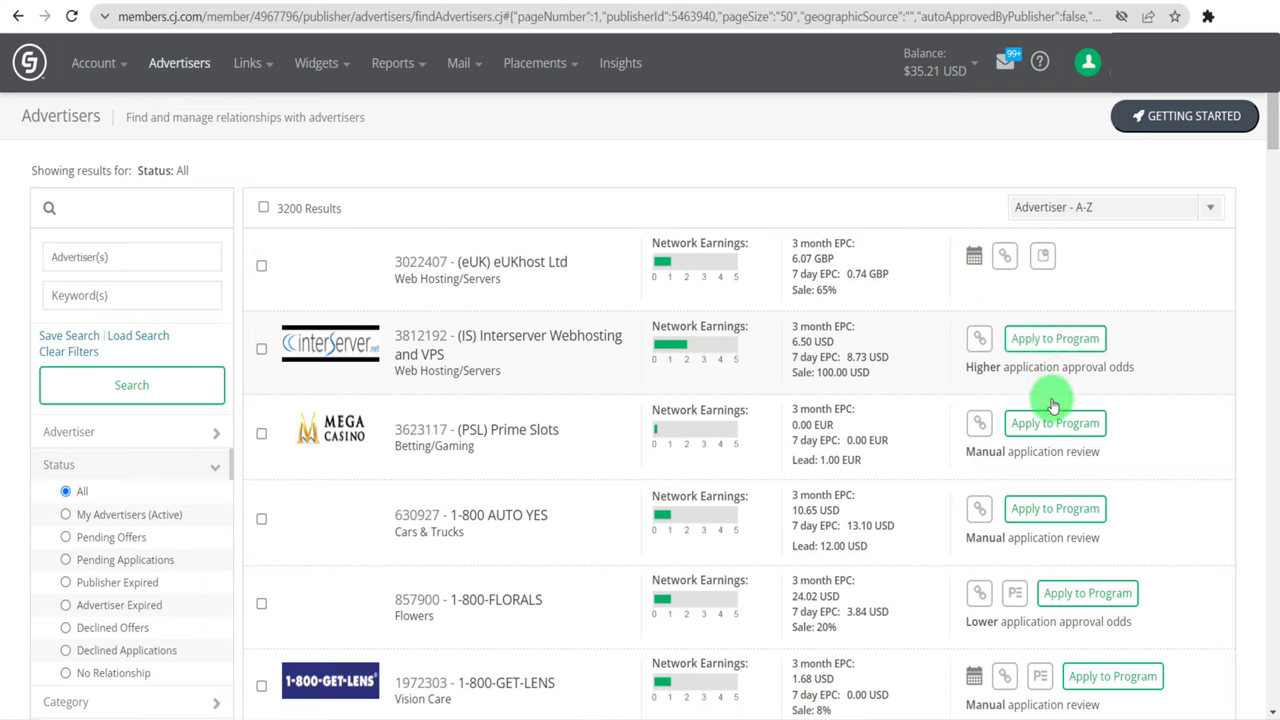
{"action": "mouse_move", "coordinate": [1072, 520]}
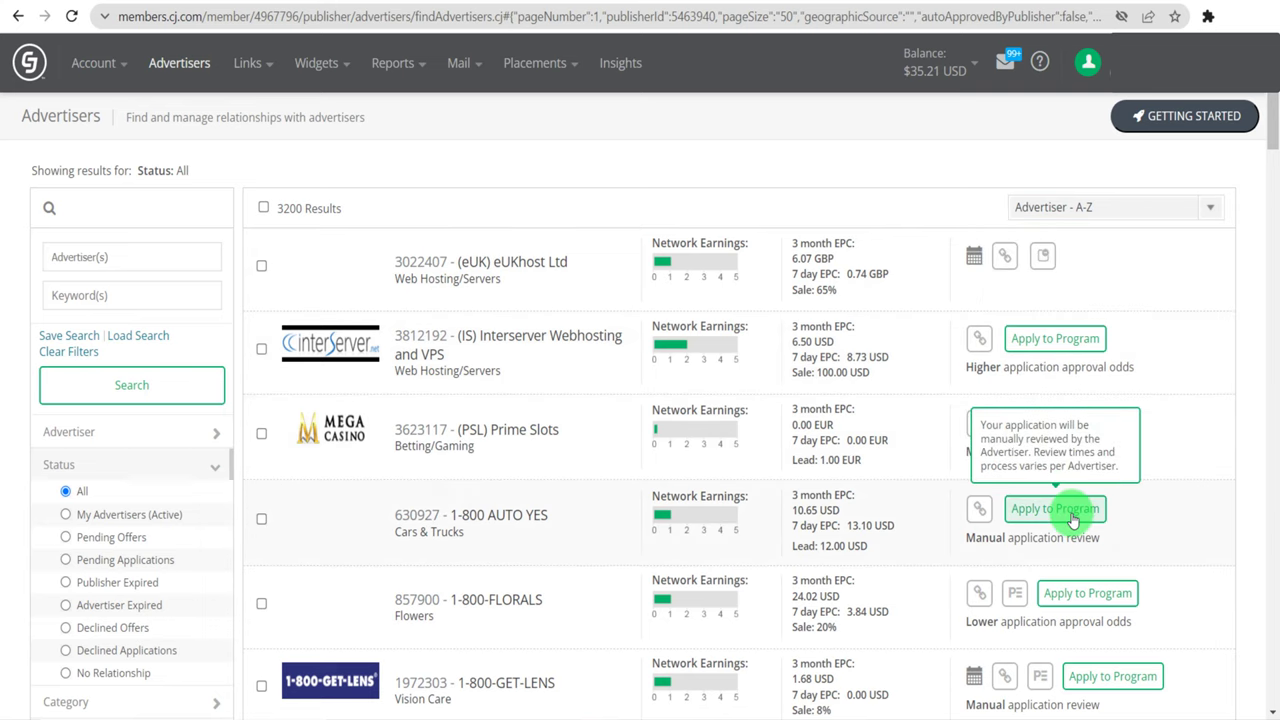
{"action": "left_click", "coordinate": [104, 257]}
{"action": "type", "text": "na"}
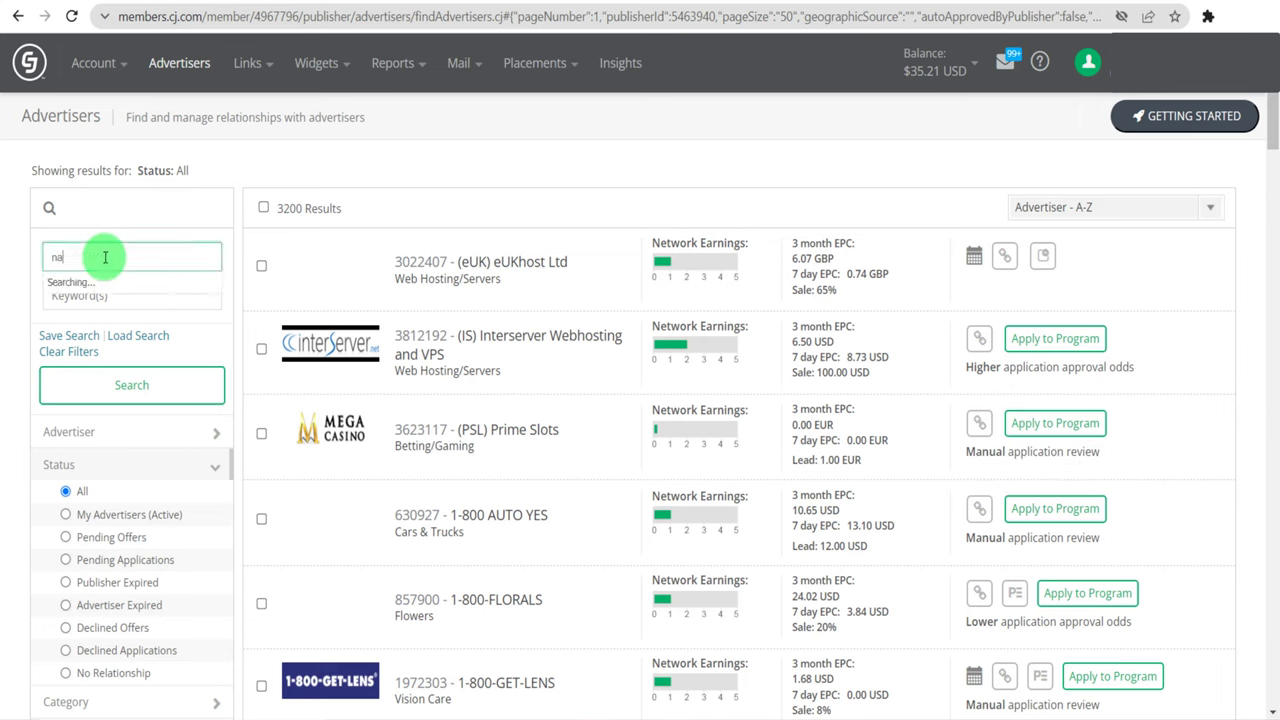
{"action": "key", "text": "BackSpace"}
{"action": "key", "text": "BackSpace"}
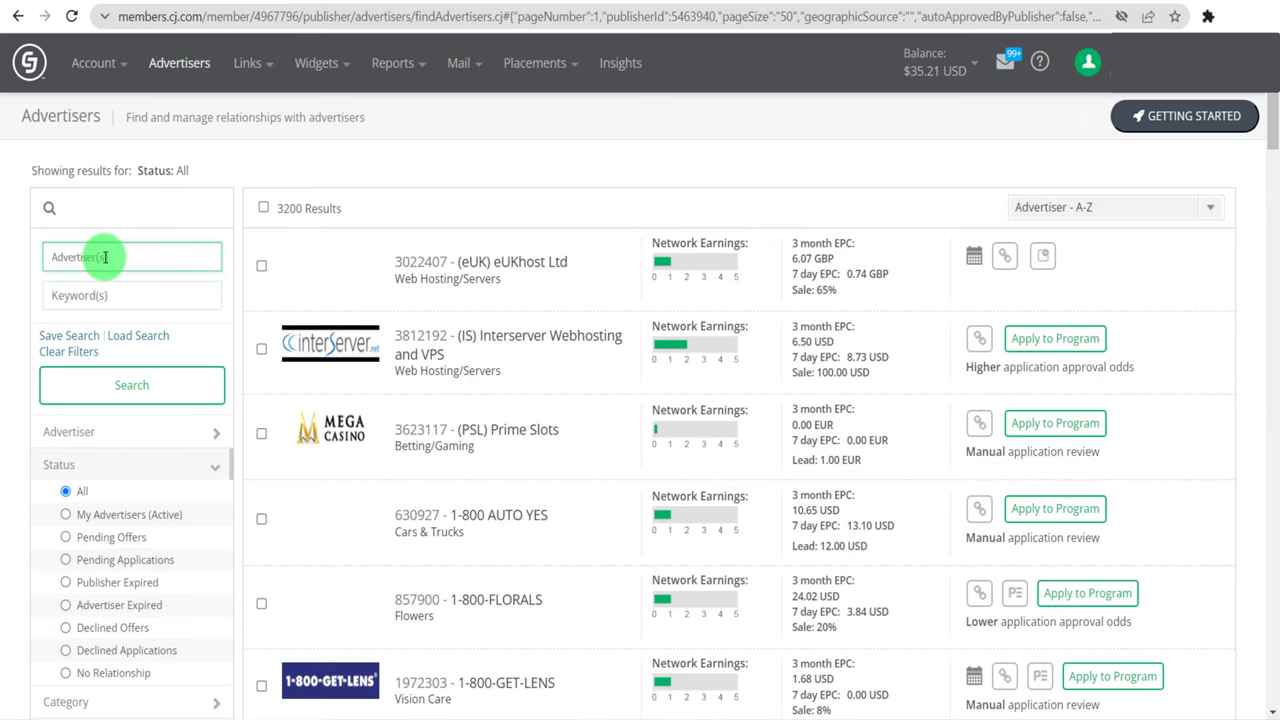
- Examine the advertiser filters, including the Status options, the Category list and the Serviceable Area countries
{"action": "scroll", "coordinate": [129, 391], "scroll_direction": "down", "scroll_amount": 1}
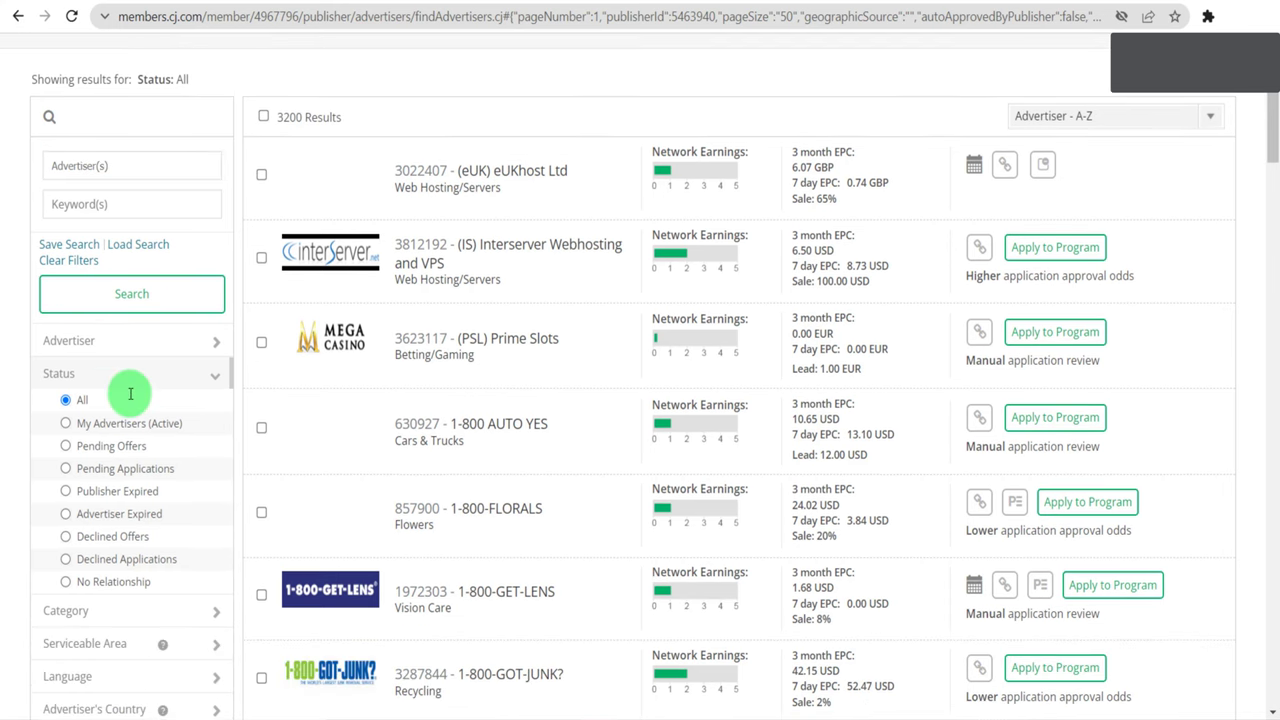
{"action": "scroll", "coordinate": [129, 399], "scroll_direction": "down", "scroll_amount": 1}
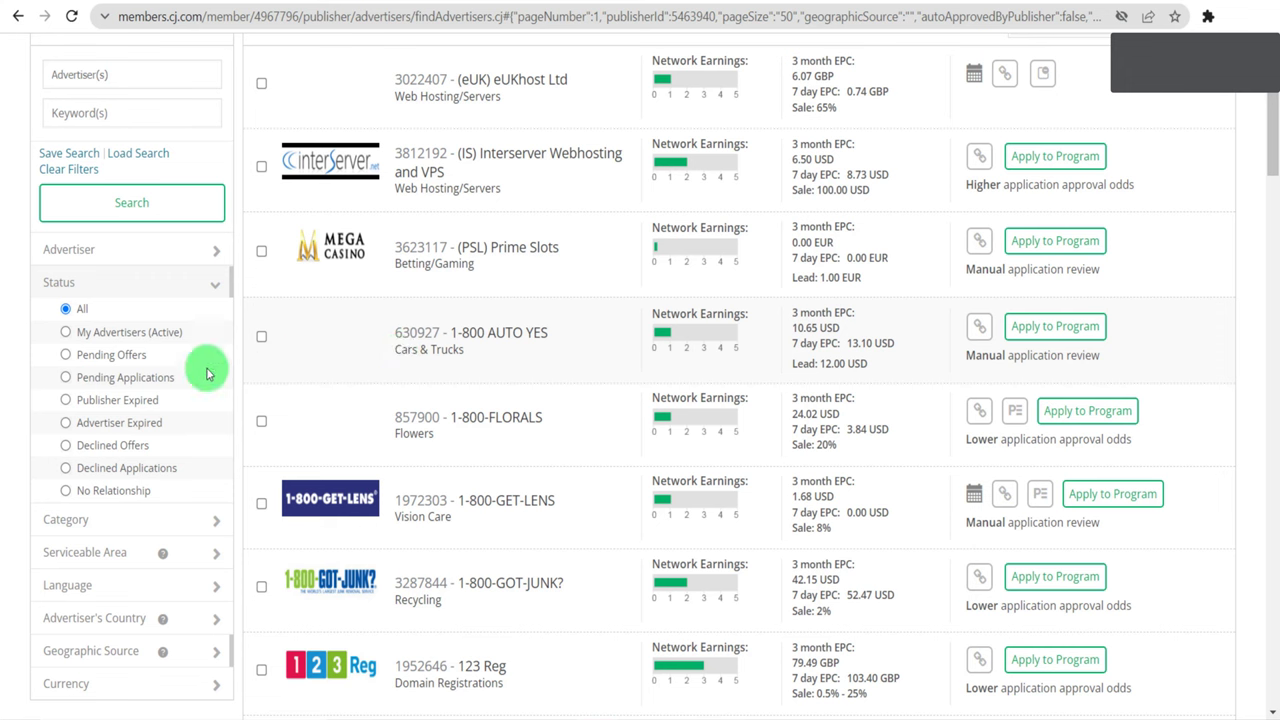
{"action": "scroll", "coordinate": [133, 456], "scroll_direction": "down", "scroll_amount": 2}
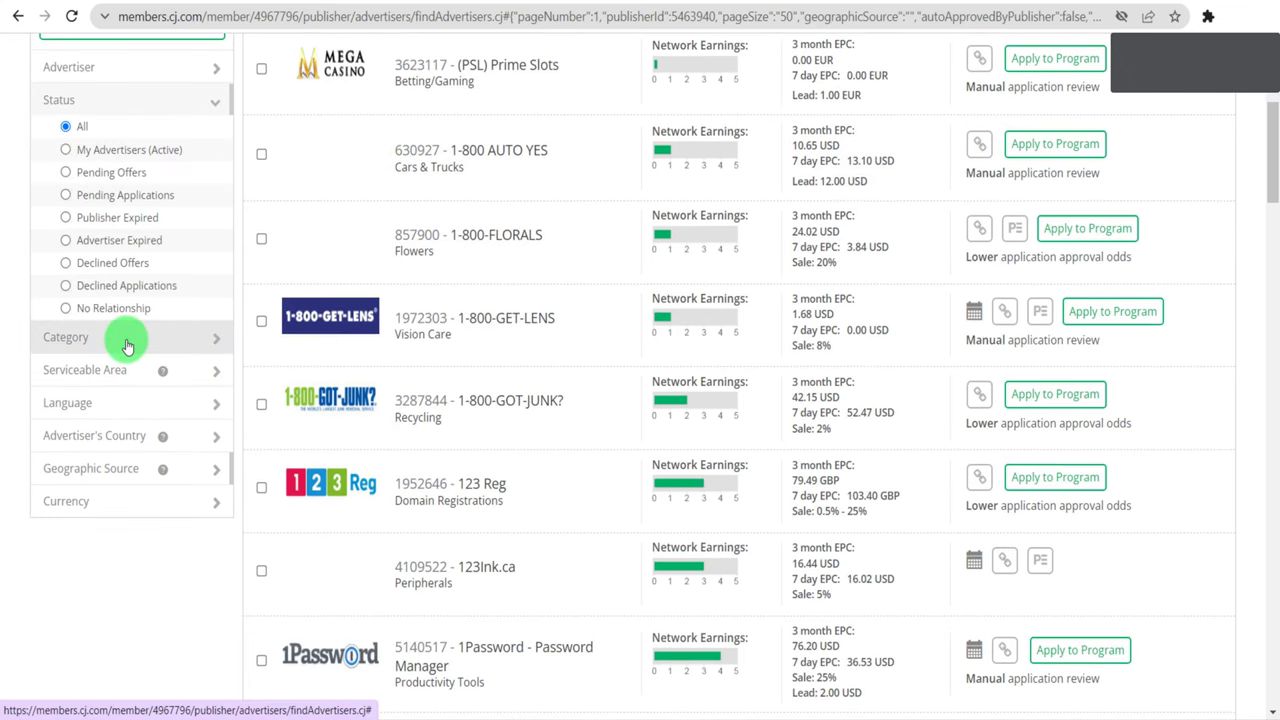
{"action": "left_click", "coordinate": [127, 345]}
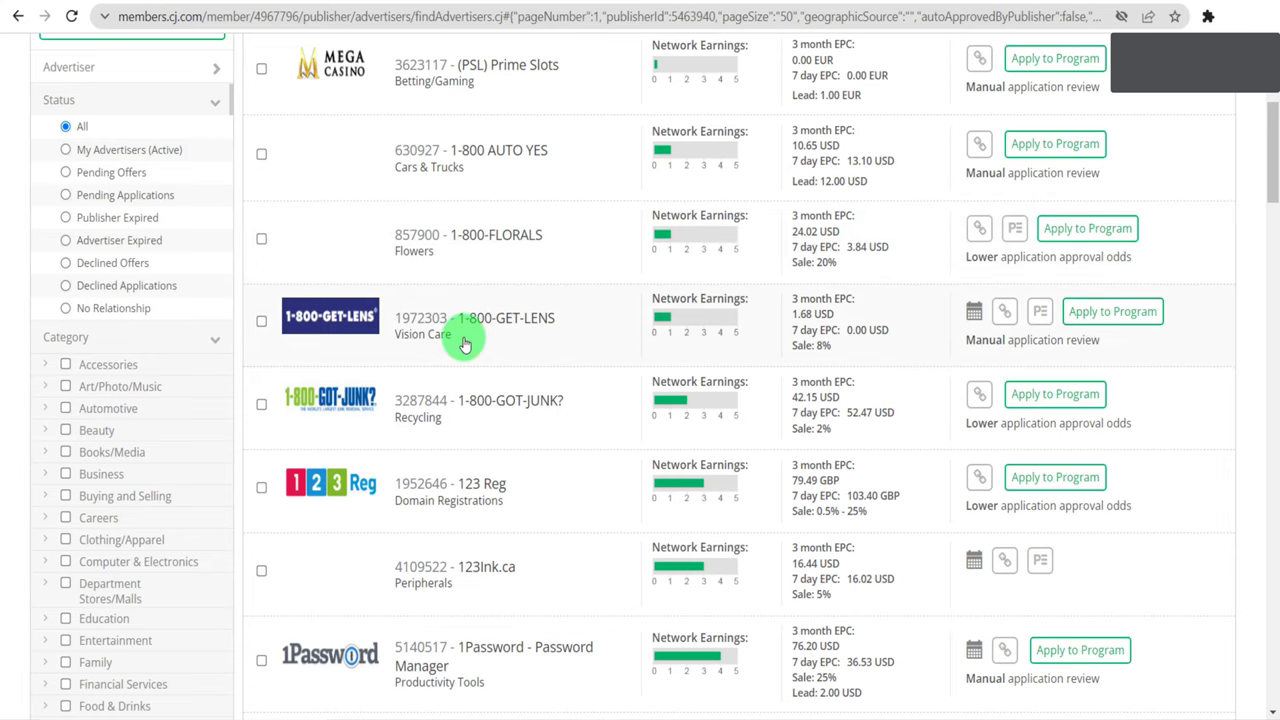
{"action": "scroll", "coordinate": [464, 344], "scroll_direction": "down", "scroll_amount": 2}
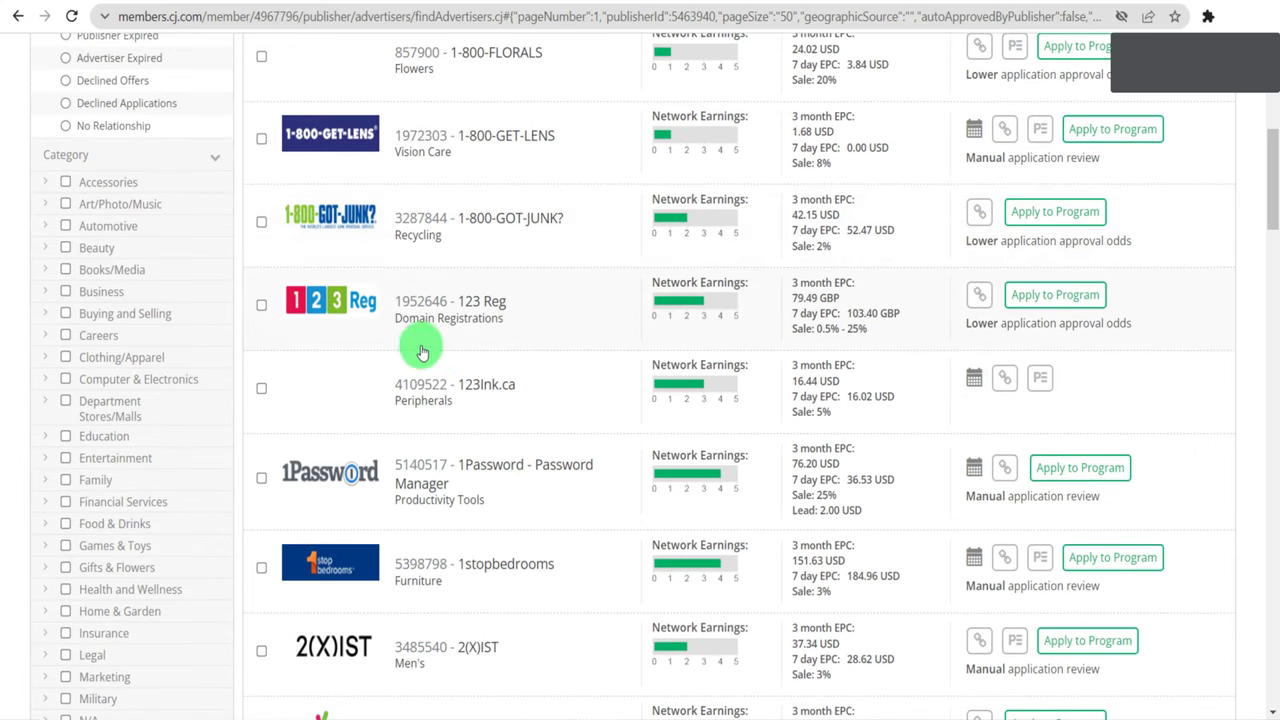
{"action": "left_click", "coordinate": [165, 155]}
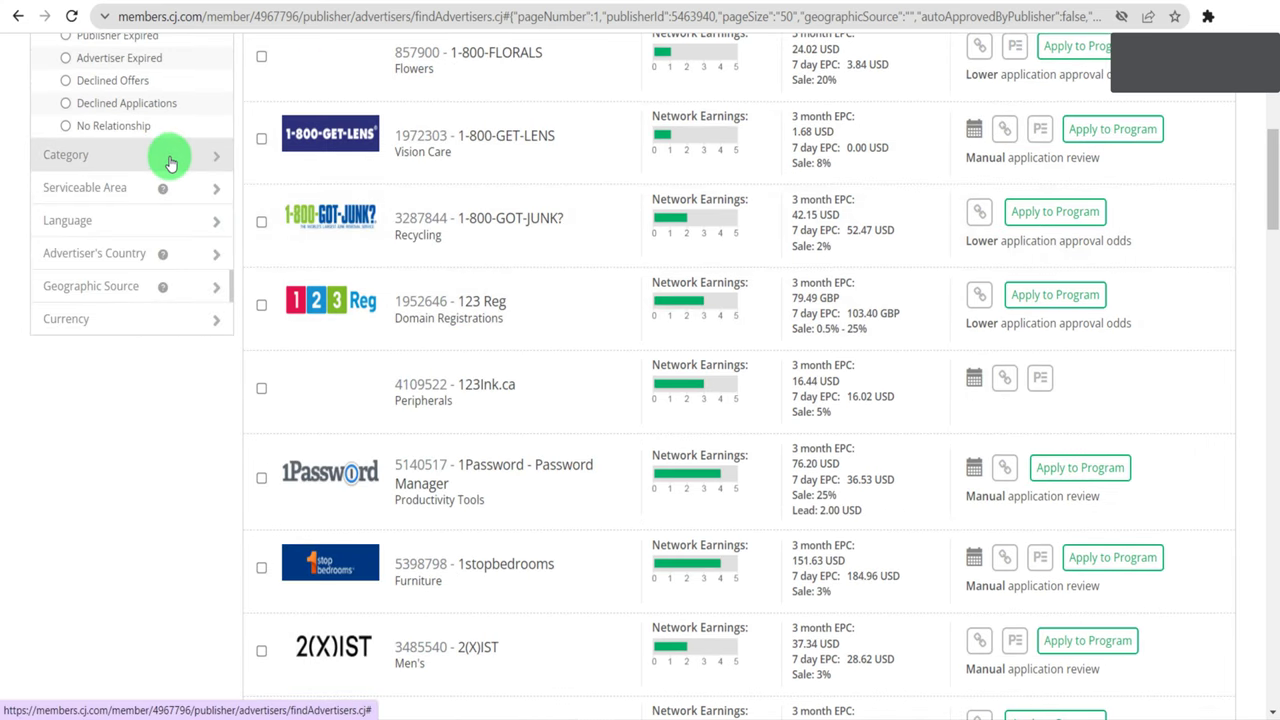
{"action": "left_click", "coordinate": [118, 190]}
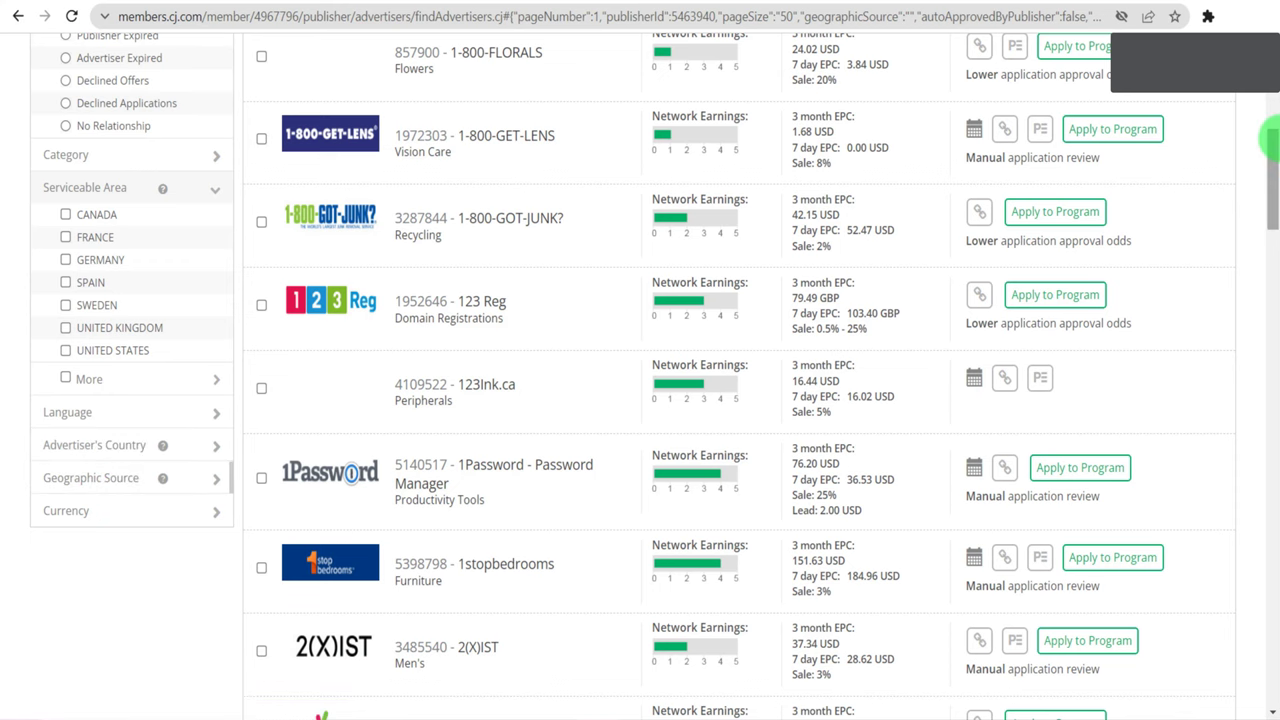
- Search the advertiser directory for Namecheap, picking the suggested Namecheap entry as the advertiser filter
{"action": "scroll", "coordinate": [1157, 155], "scroll_direction": "up", "scroll_amount": 5}
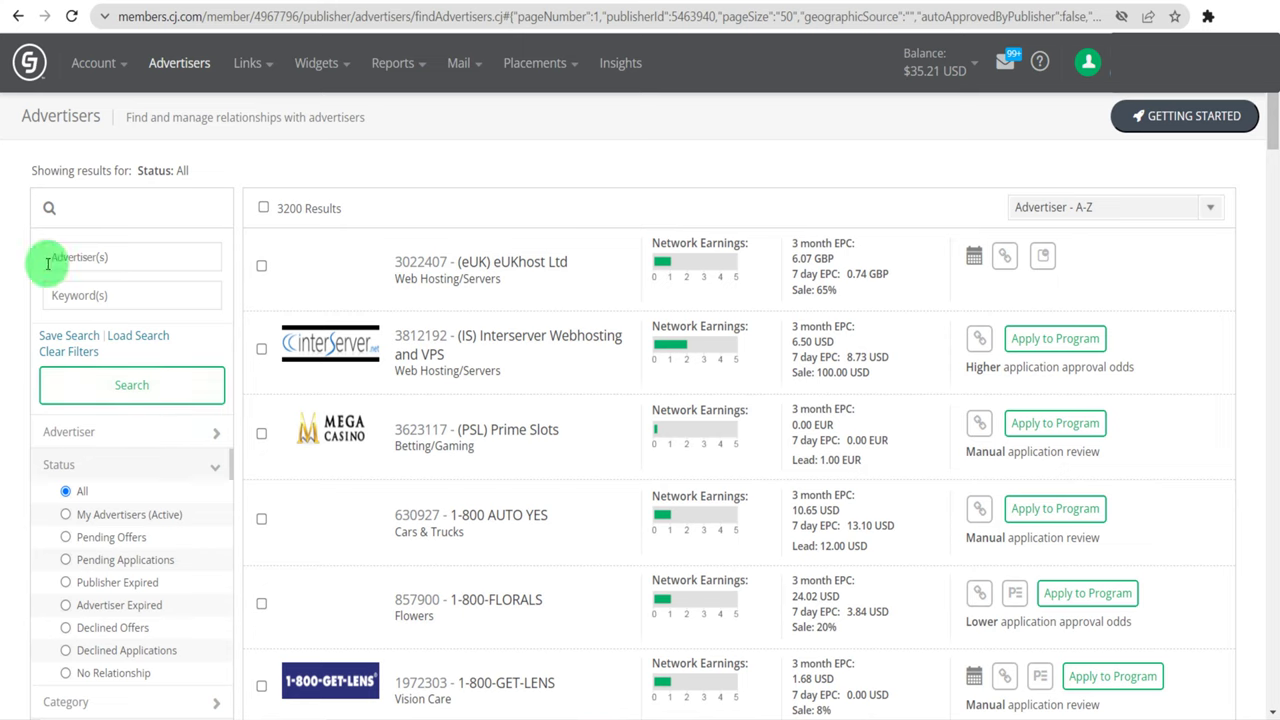
{"action": "left_click", "coordinate": [113, 256]}
{"action": "type", "text": "name"}
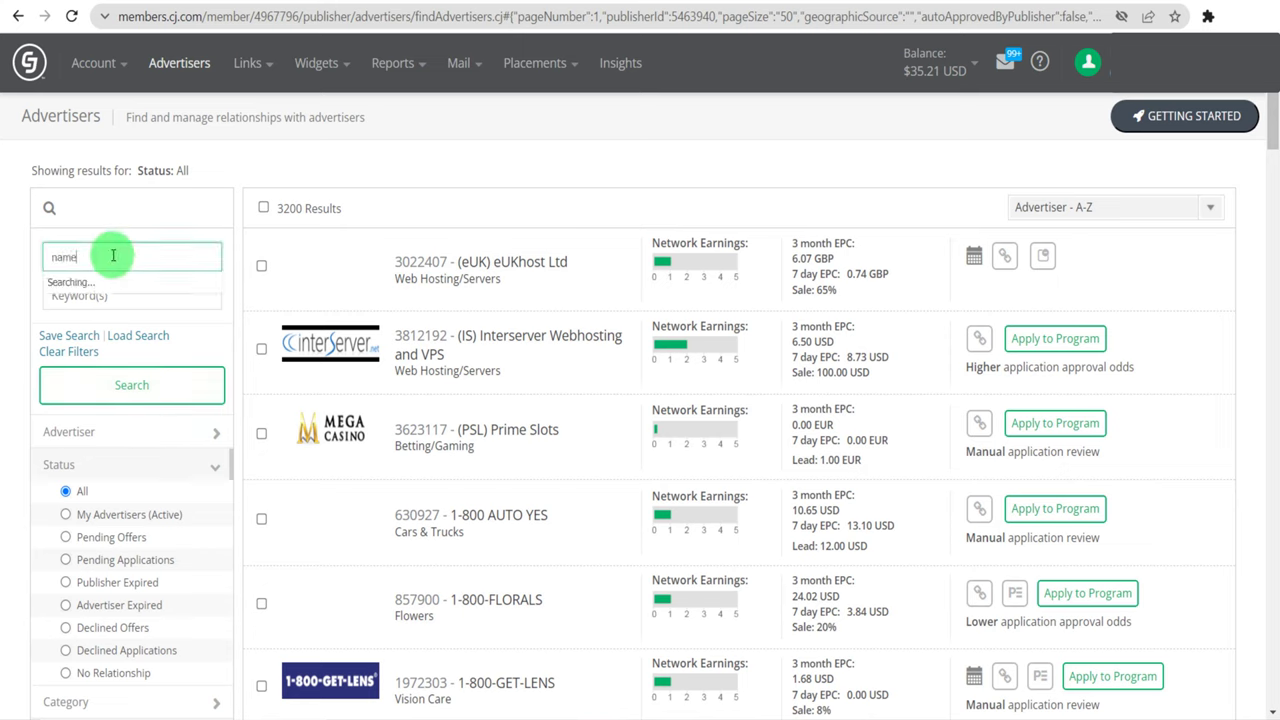
{"action": "type", "text": "cheap"}
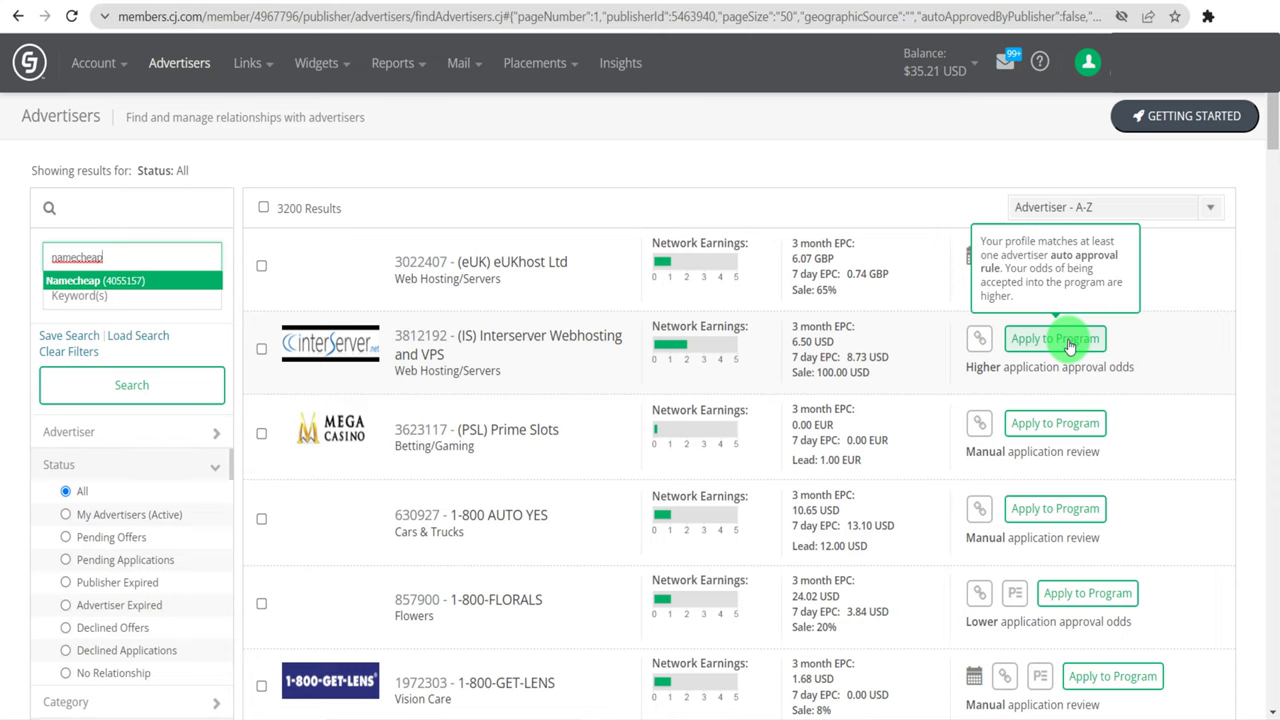
{"action": "left_click", "coordinate": [77, 281]}
{"action": "left_click", "coordinate": [131, 410]}
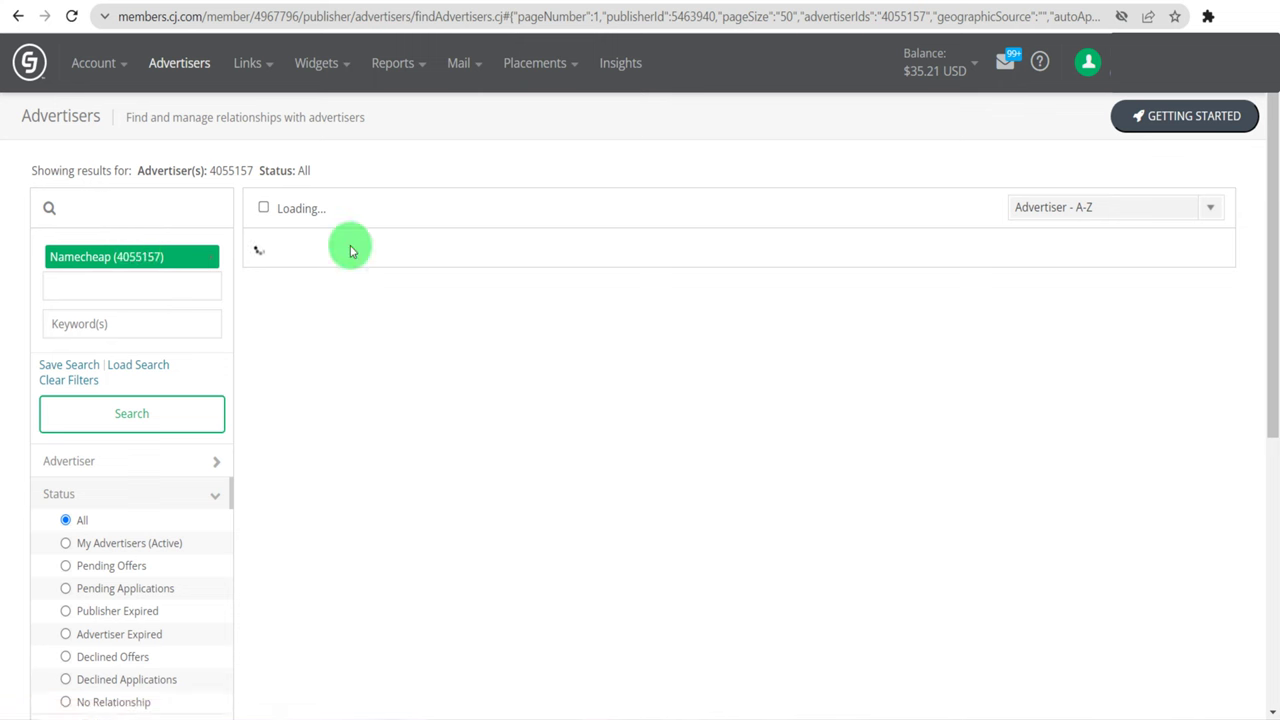
- Expand the Namecheap listing and check its sale commission range
{"action": "left_click", "coordinate": [558, 265]}
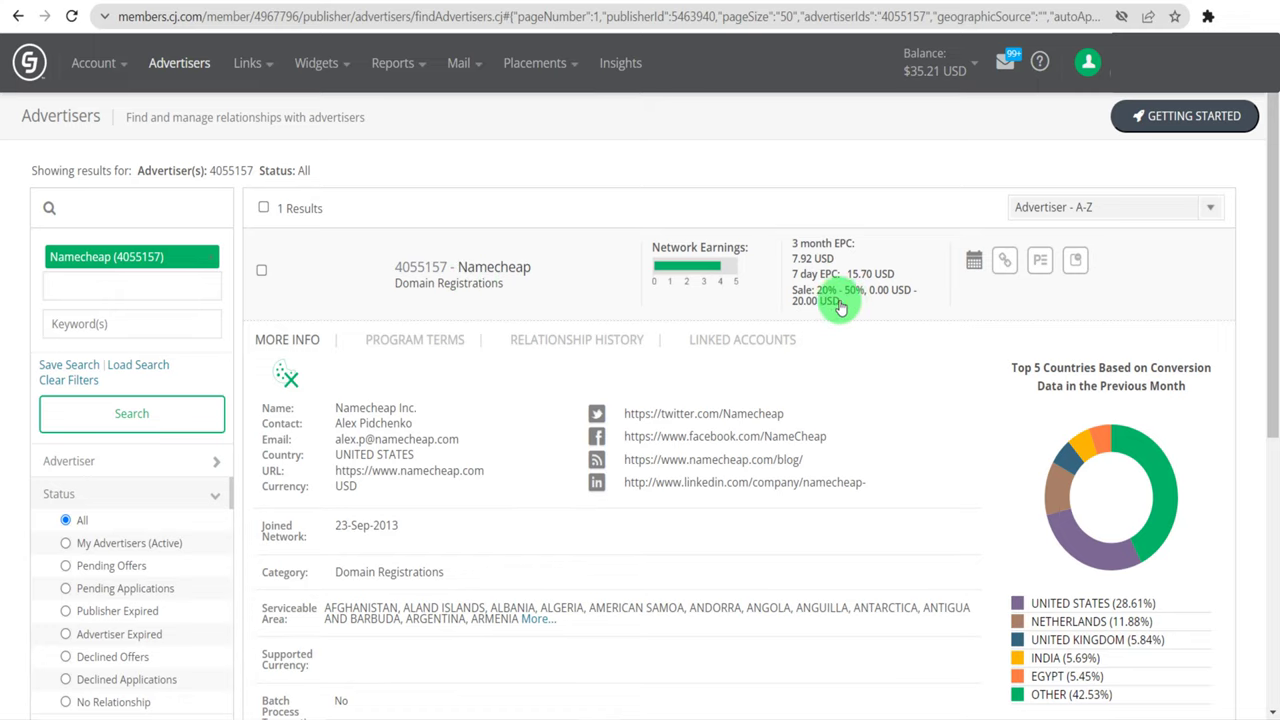
{"action": "left_click_drag", "start_coordinate": [840, 307], "coordinate": [814, 292]}
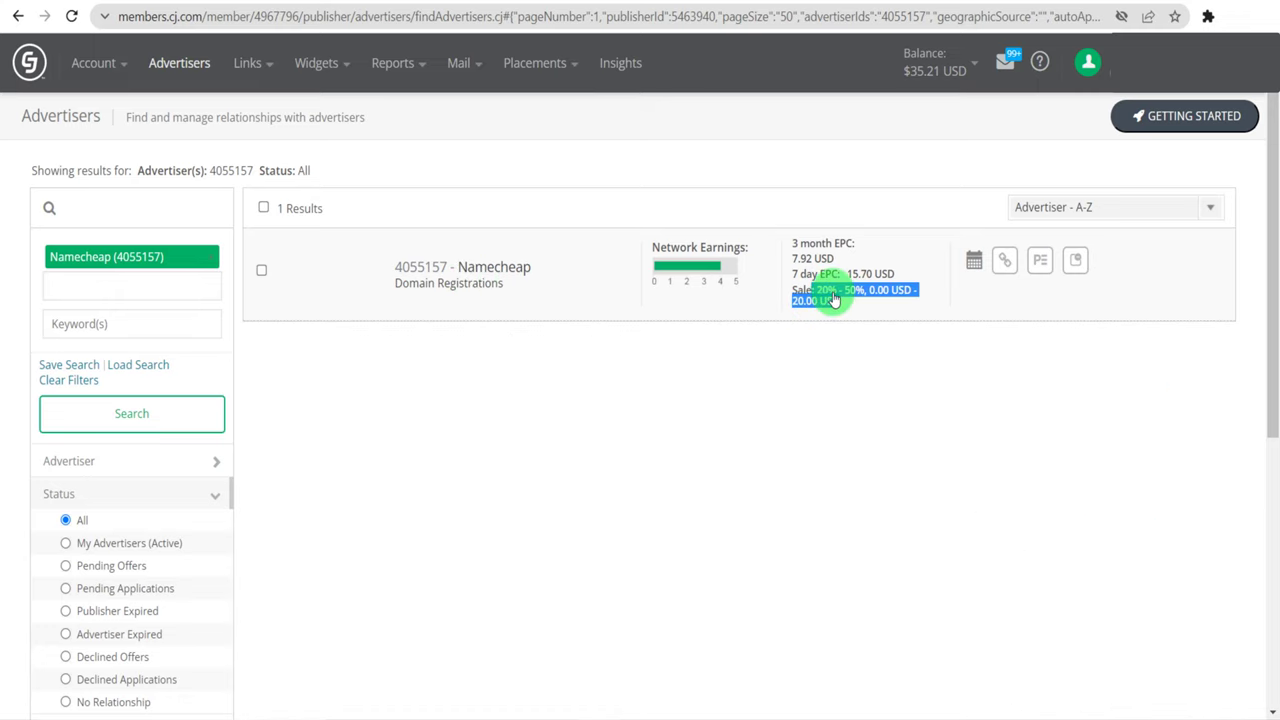
{"action": "left_click", "coordinate": [800, 305]}
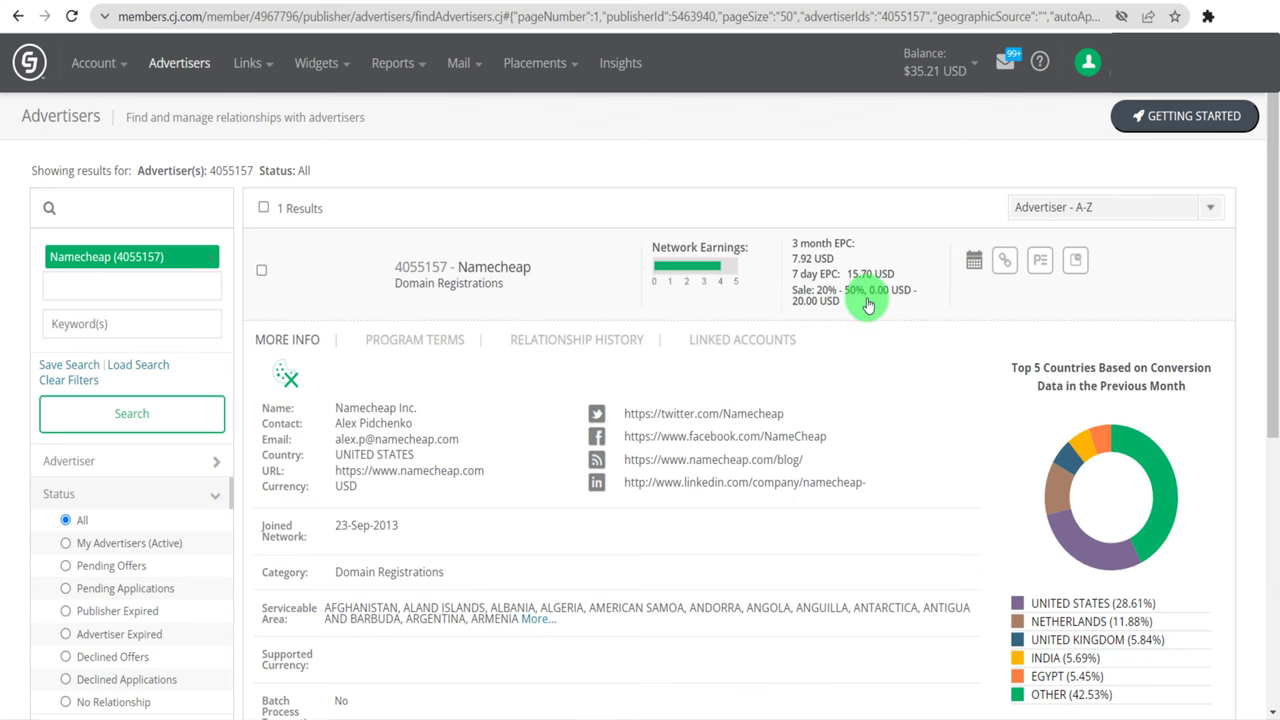
- Read Namecheap's program description, highlighting the commission rates for domain registrations and SSL certificate orders
{"action": "scroll", "coordinate": [572, 310], "scroll_direction": "down", "scroll_amount": 2}
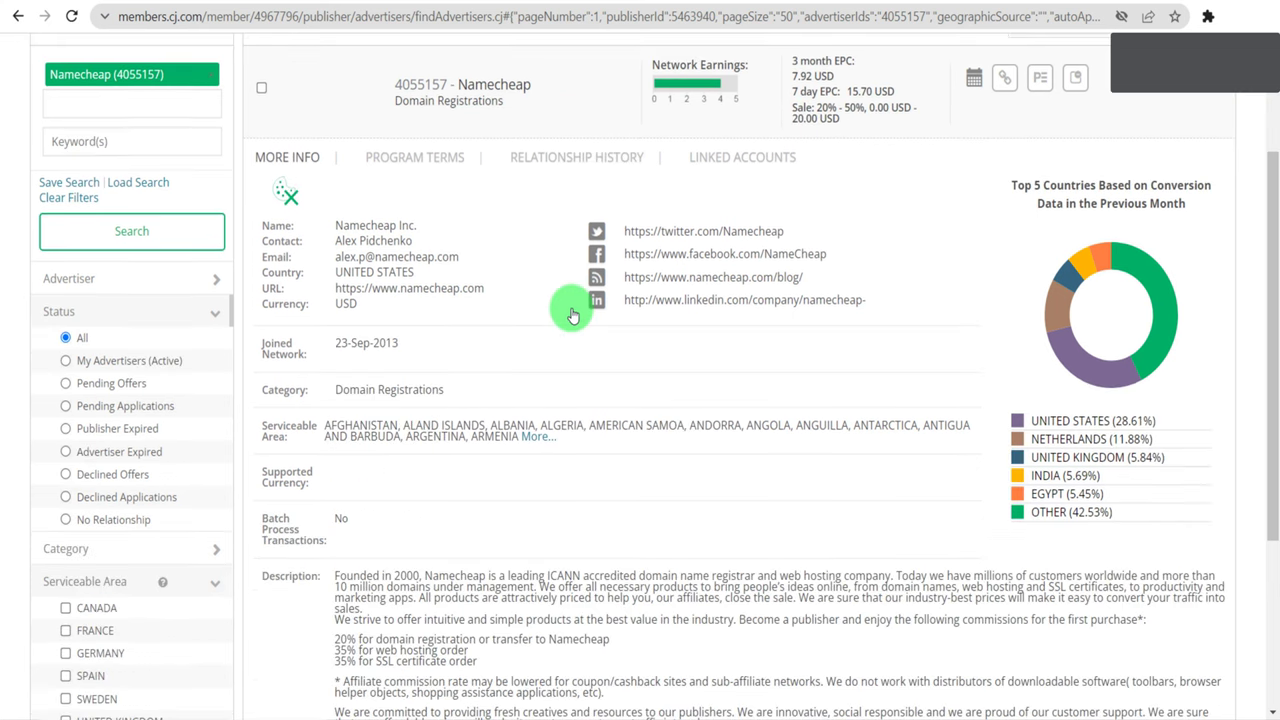
{"action": "scroll", "coordinate": [572, 310], "scroll_direction": "down", "scroll_amount": 3}
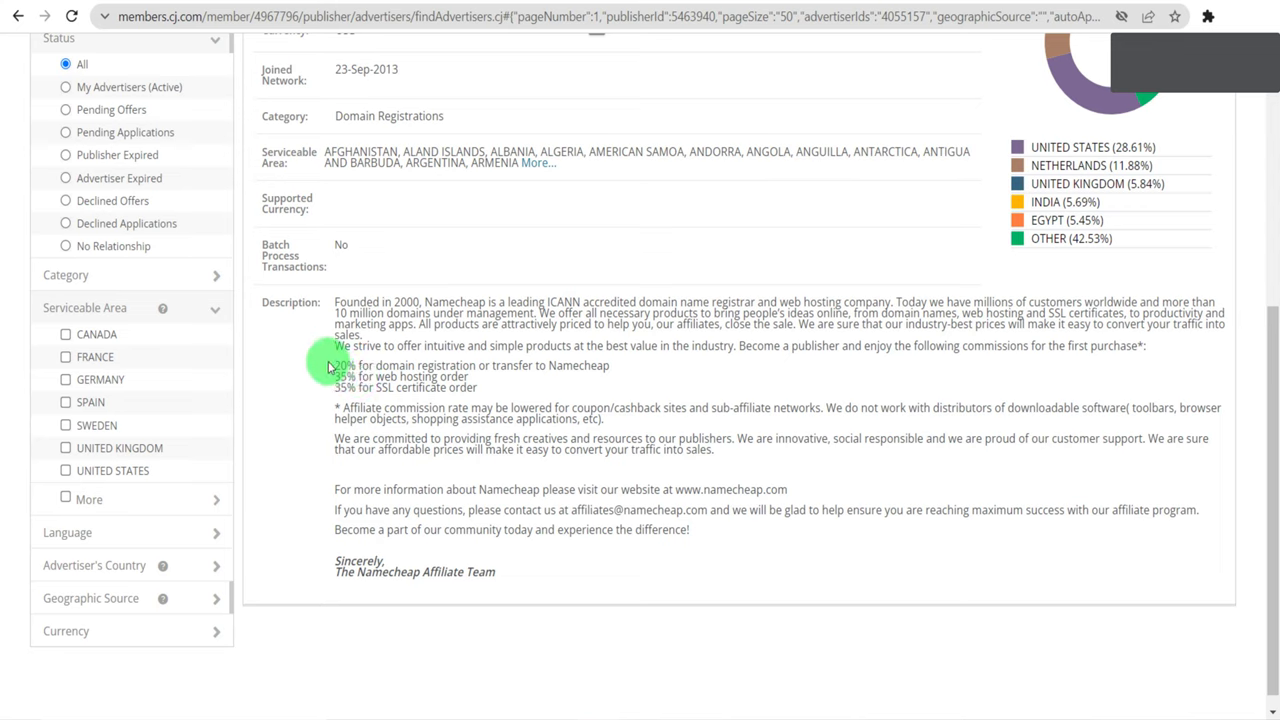
{"action": "left_click_drag", "start_coordinate": [328, 367], "coordinate": [461, 365]}
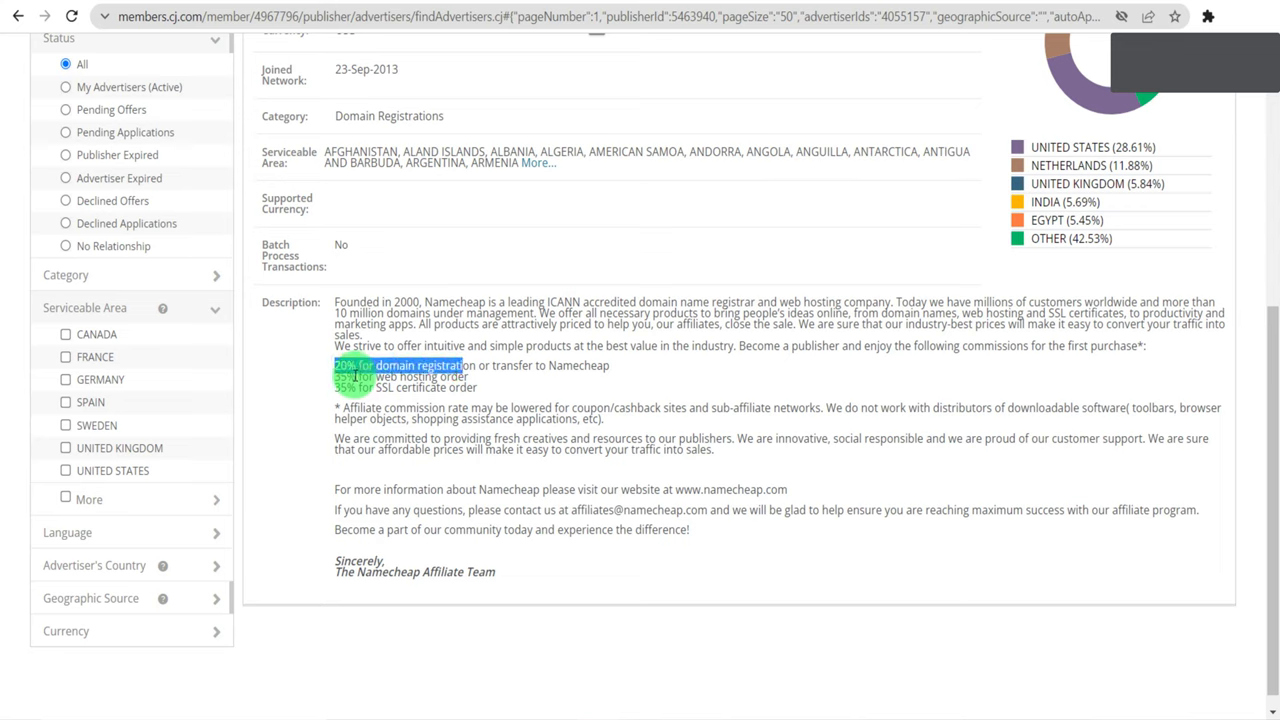
{"action": "left_click", "coordinate": [330, 374]}
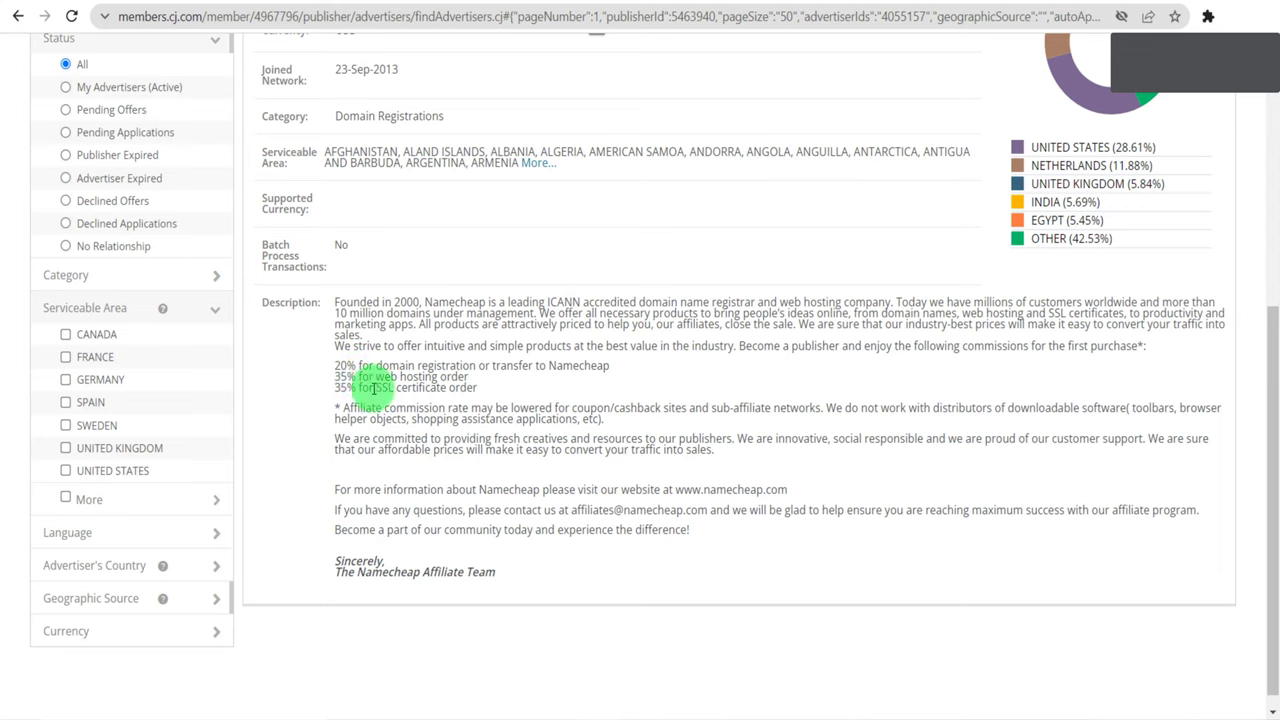
{"action": "left_click_drag", "start_coordinate": [325, 390], "coordinate": [470, 390]}
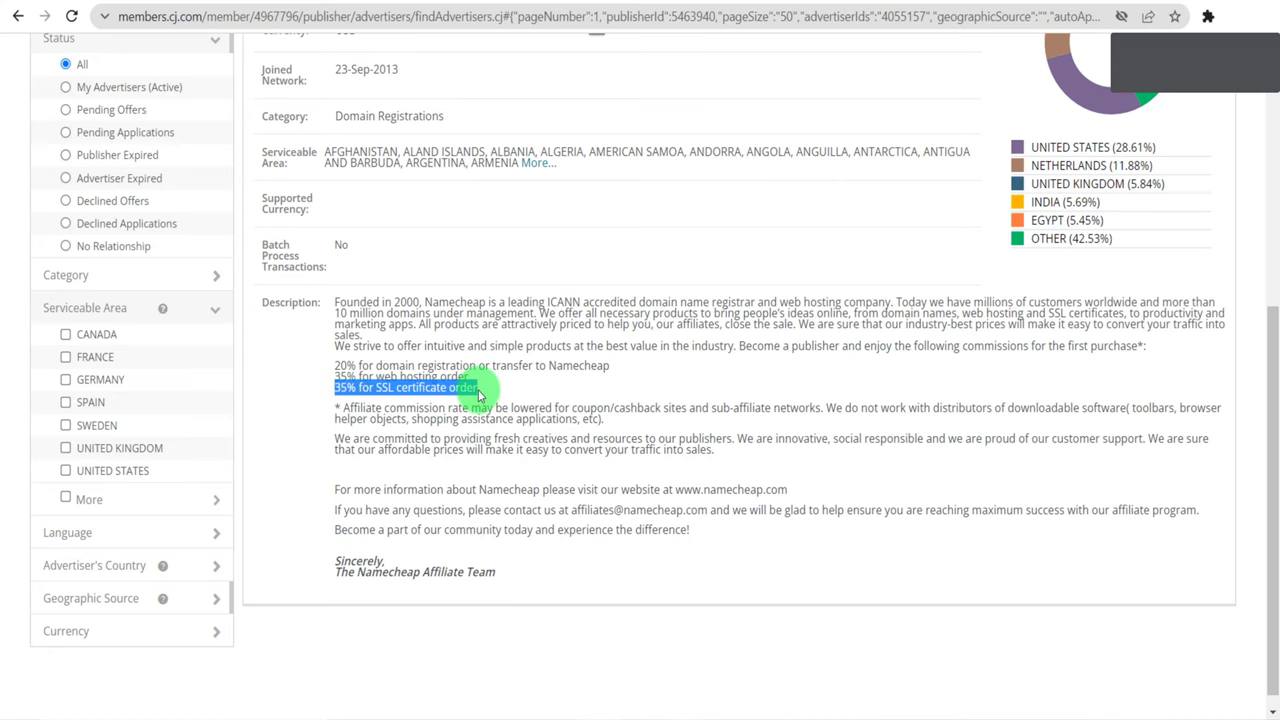
{"action": "left_click", "coordinate": [323, 400]}
- Highlight the contact email address in Namecheap's advertiser details
{"action": "scroll", "coordinate": [437, 344], "scroll_direction": "up", "scroll_amount": 4}
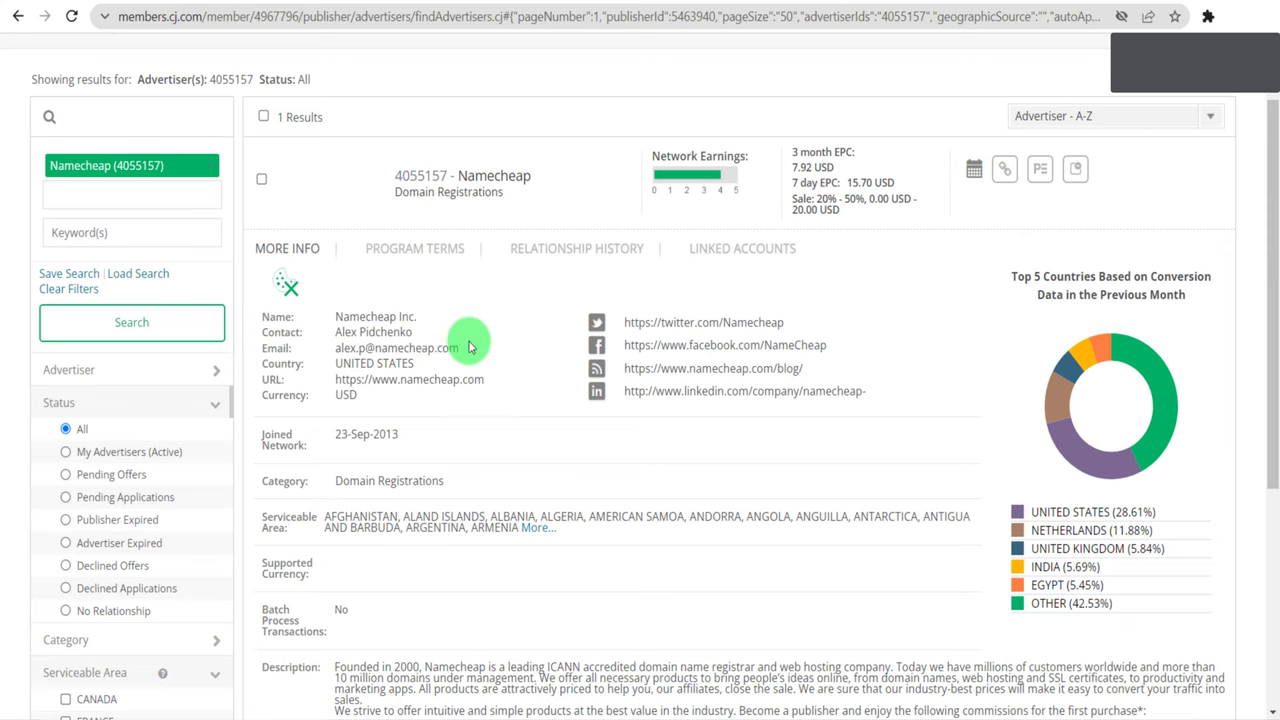
{"action": "left_click_drag", "start_coordinate": [466, 345], "coordinate": [329, 345]}
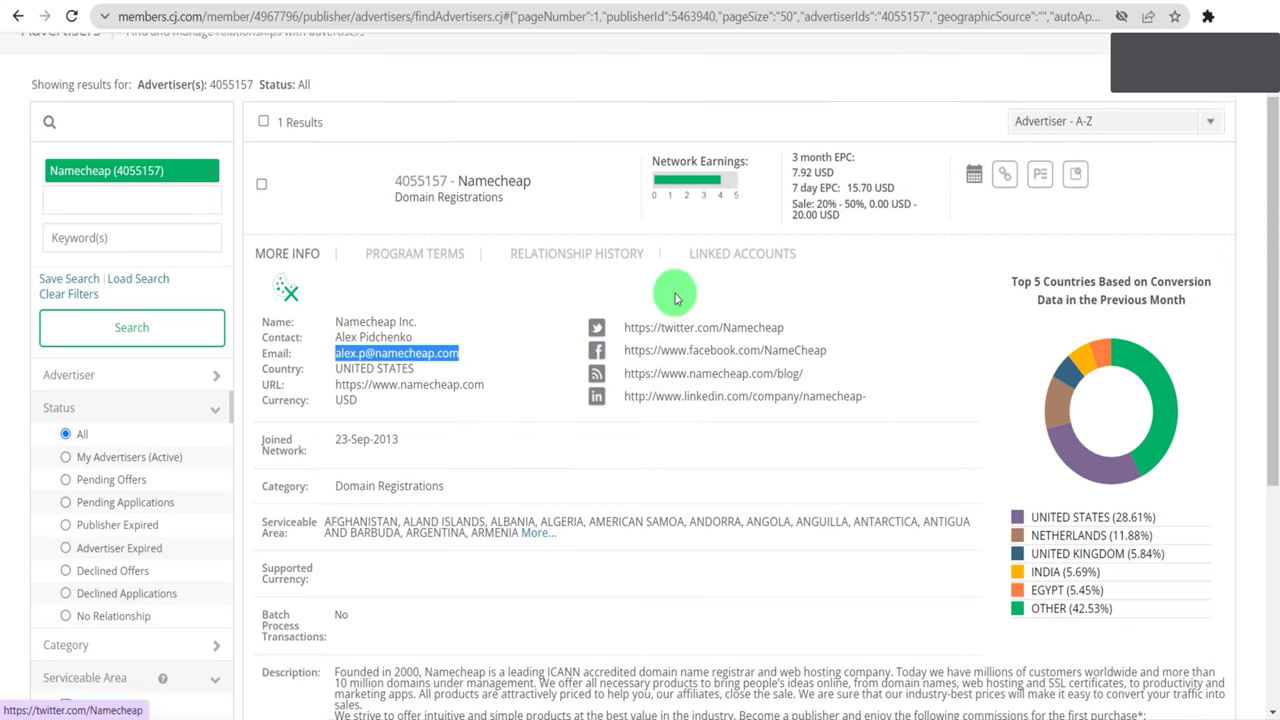
{"action": "scroll", "coordinate": [900, 270], "scroll_direction": "up", "scroll_amount": 2}
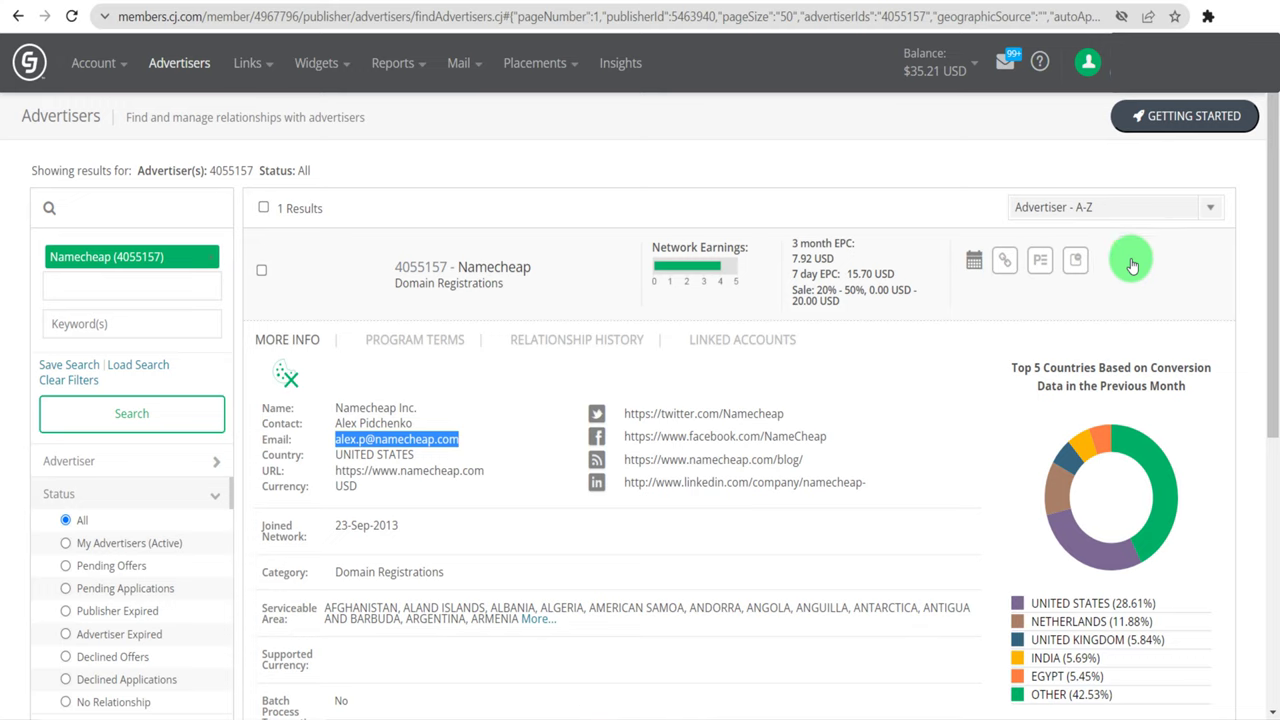
- Open Namecheap's promotional links, highlight the result count and preview the NCsocial-TW EasyWP banner
{"action": "left_click", "coordinate": [1007, 265]}
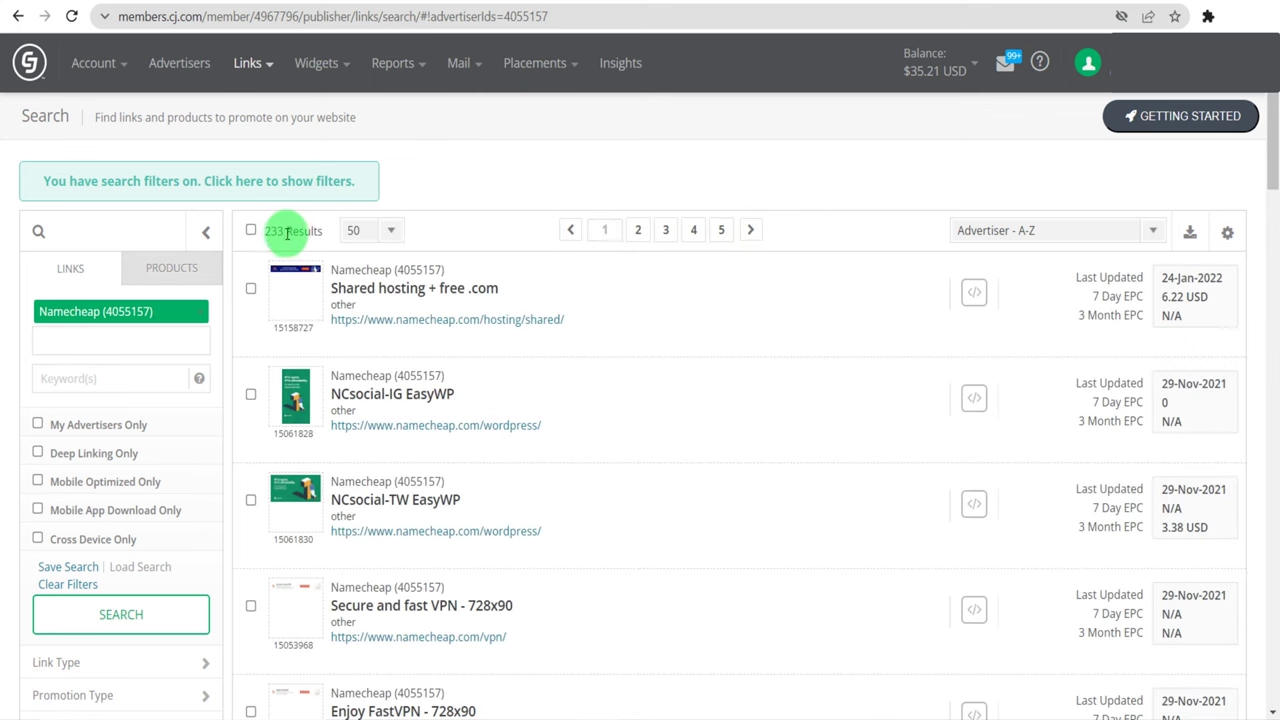
{"action": "left_click_drag", "start_coordinate": [272, 232], "coordinate": [314, 246]}
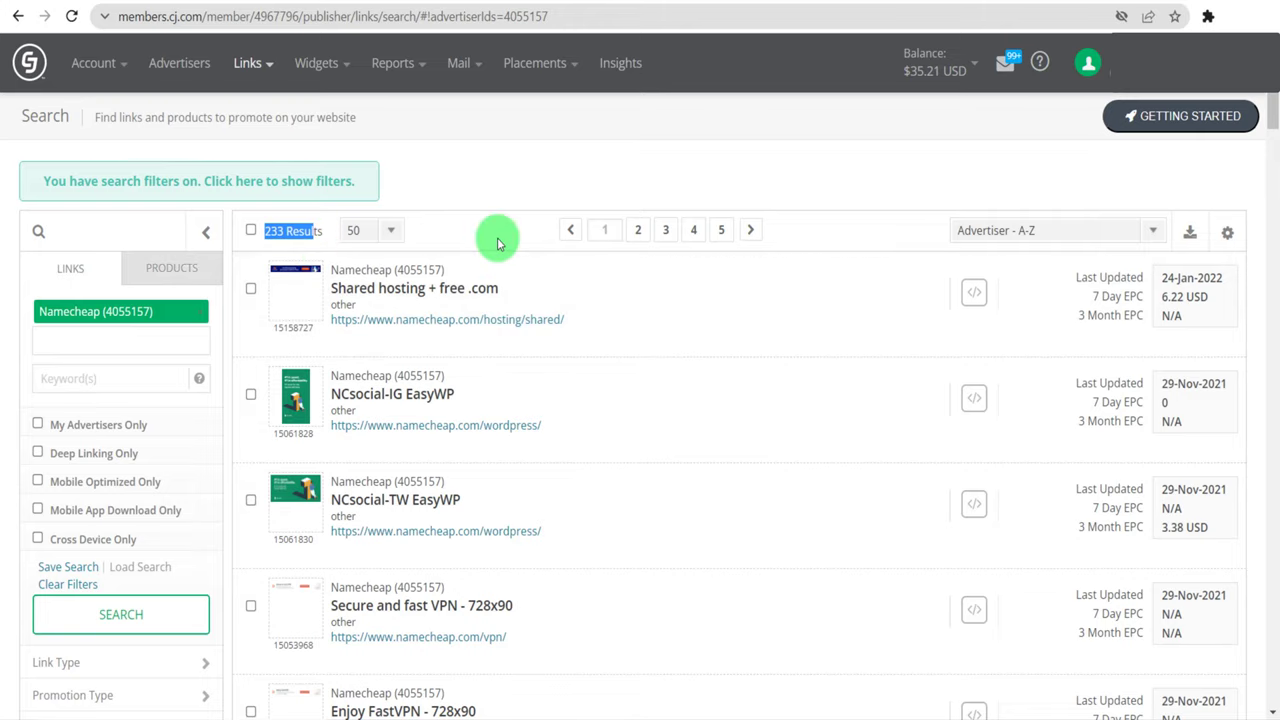
{"action": "scroll", "coordinate": [500, 240], "scroll_direction": "down", "scroll_amount": 1}
{"action": "scroll", "coordinate": [500, 245], "scroll_direction": "down", "scroll_amount": 1}
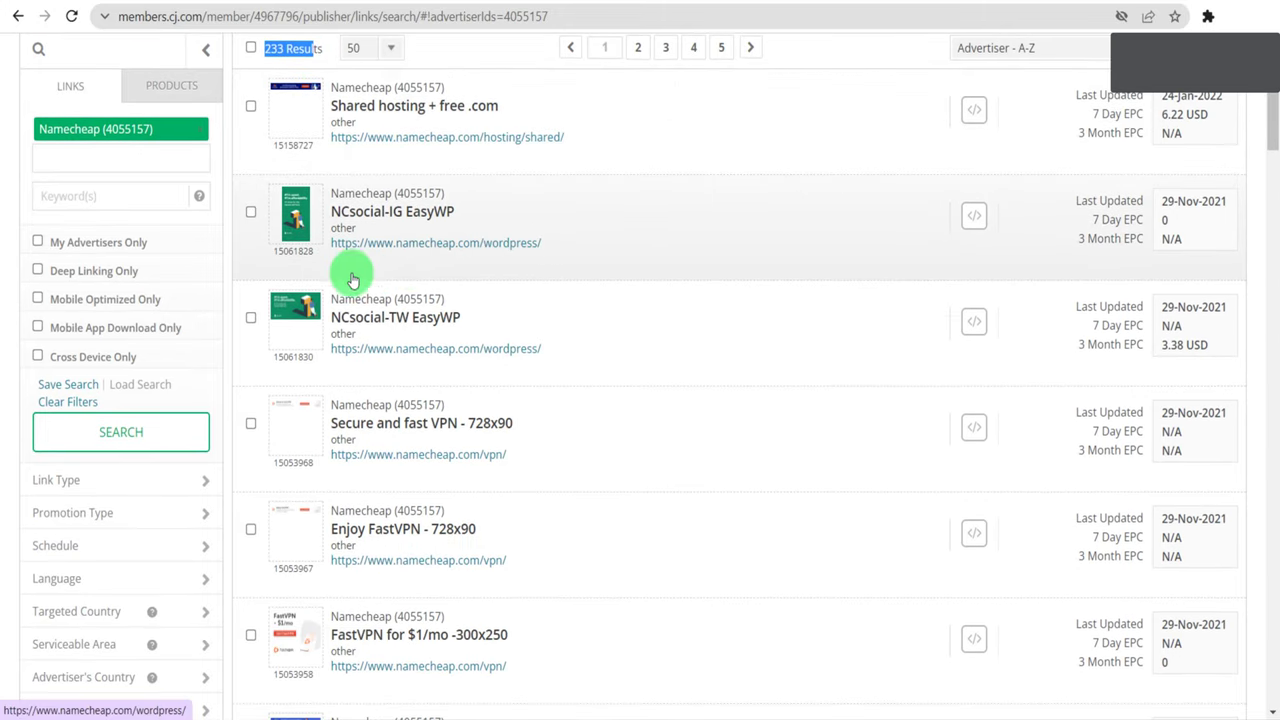
{"action": "mouse_move", "coordinate": [283, 318]}
{"action": "scroll", "coordinate": [284, 317], "scroll_direction": "down", "scroll_amount": 1}
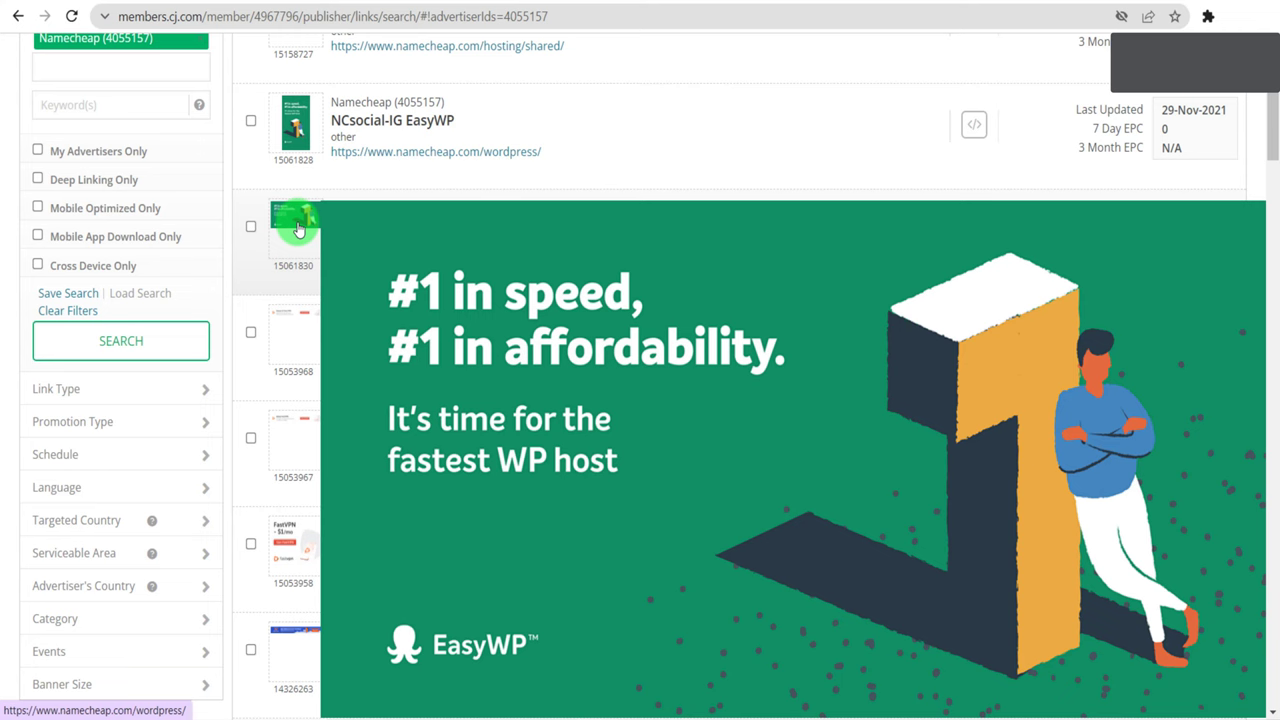
{"action": "scroll", "coordinate": [457, 305], "scroll_direction": "down", "scroll_amount": 2}
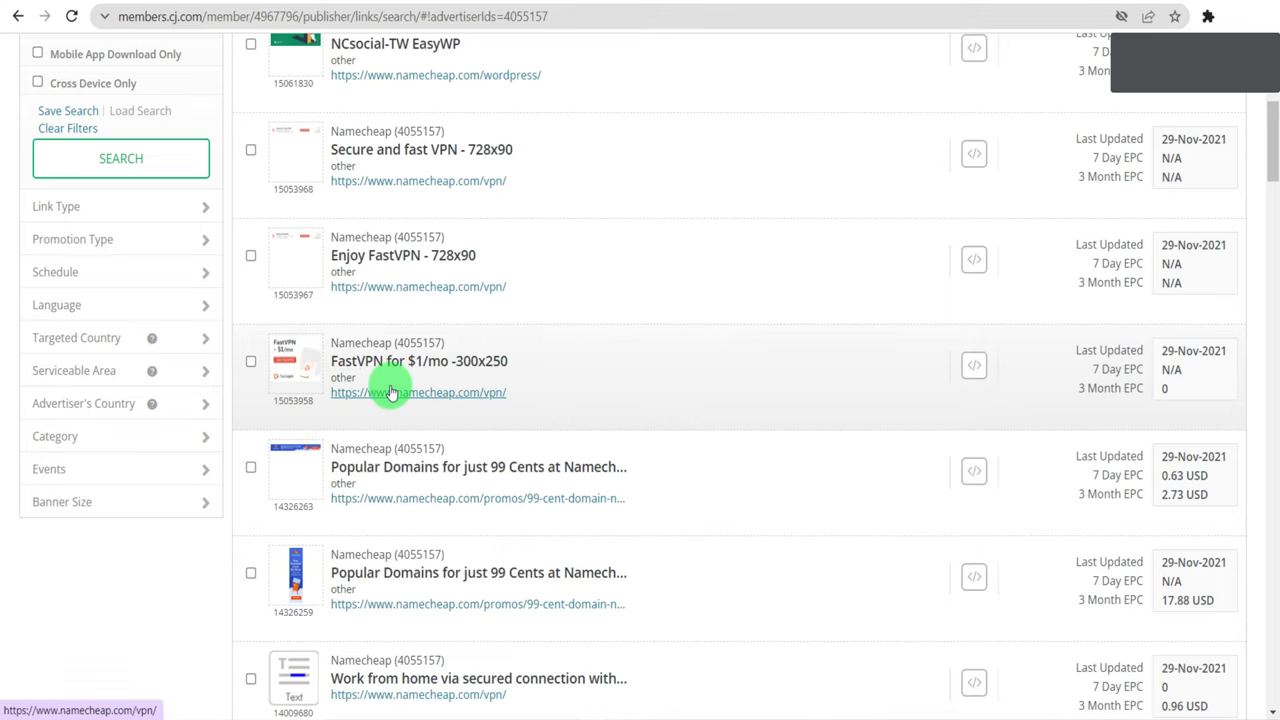
- Expand the FastVPN for $1/mo -300x250 link, get its code and select the entire HTML snippet
{"action": "left_click", "coordinate": [613, 377]}
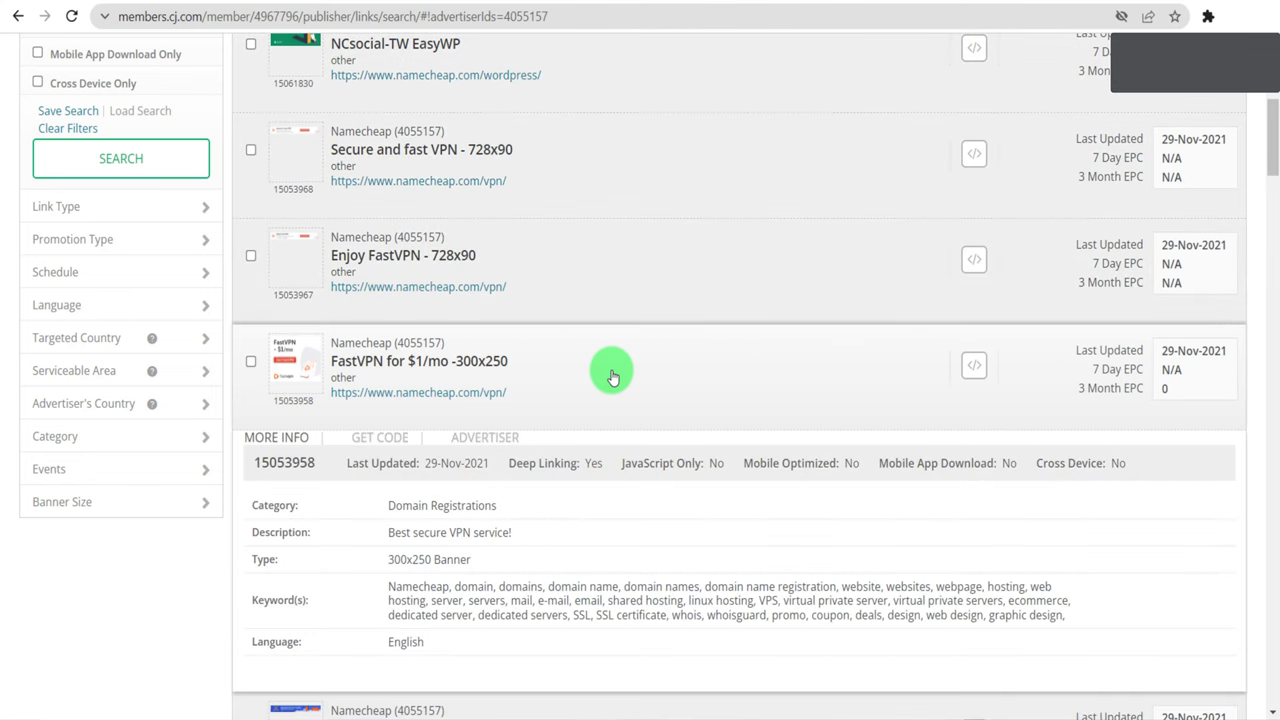
{"action": "scroll", "coordinate": [613, 377], "scroll_direction": "down", "scroll_amount": 2}
{"action": "left_click", "coordinate": [393, 257]}
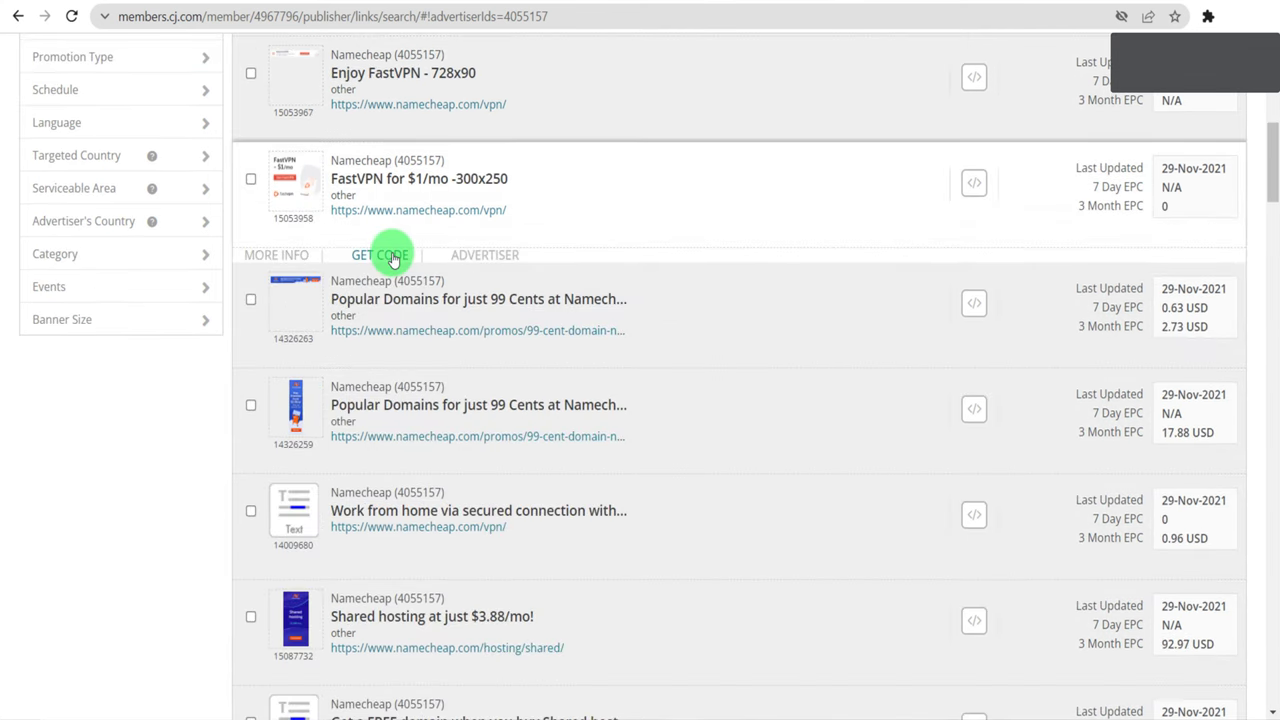
{"action": "left_click", "coordinate": [393, 257]}
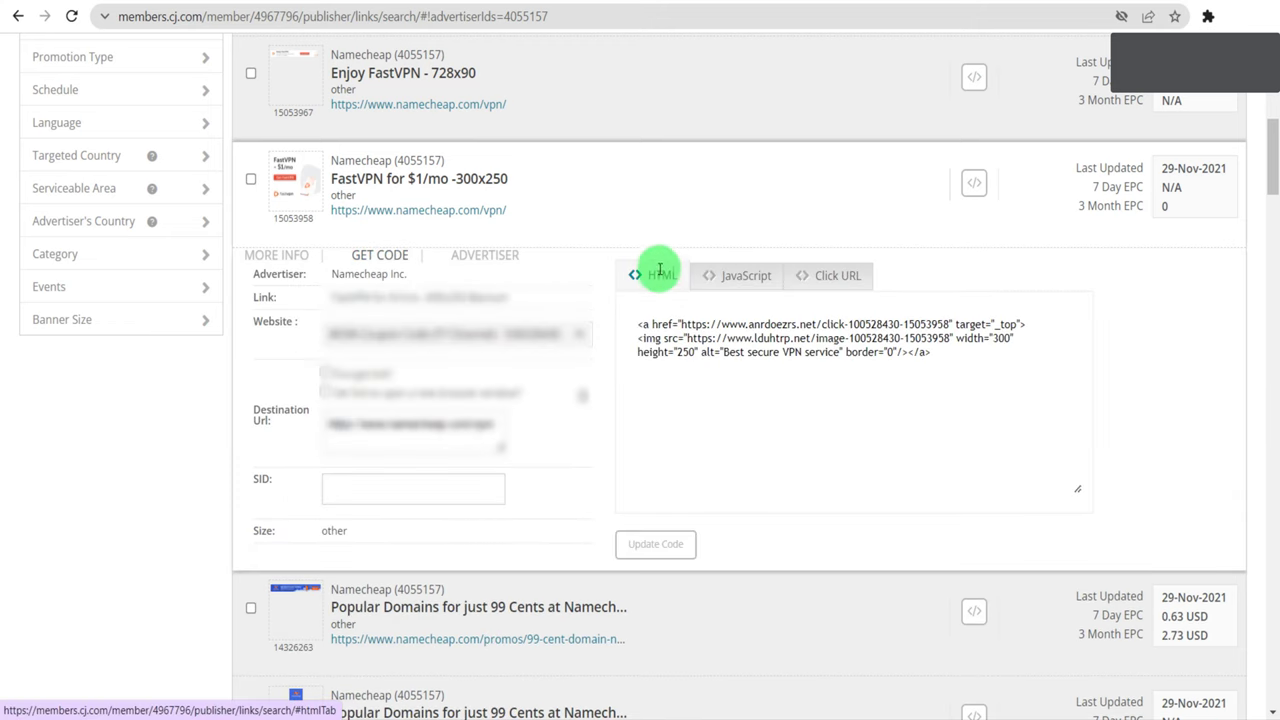
{"action": "left_click", "coordinate": [940, 351]}
{"action": "key", "text": "ctrl+a"}
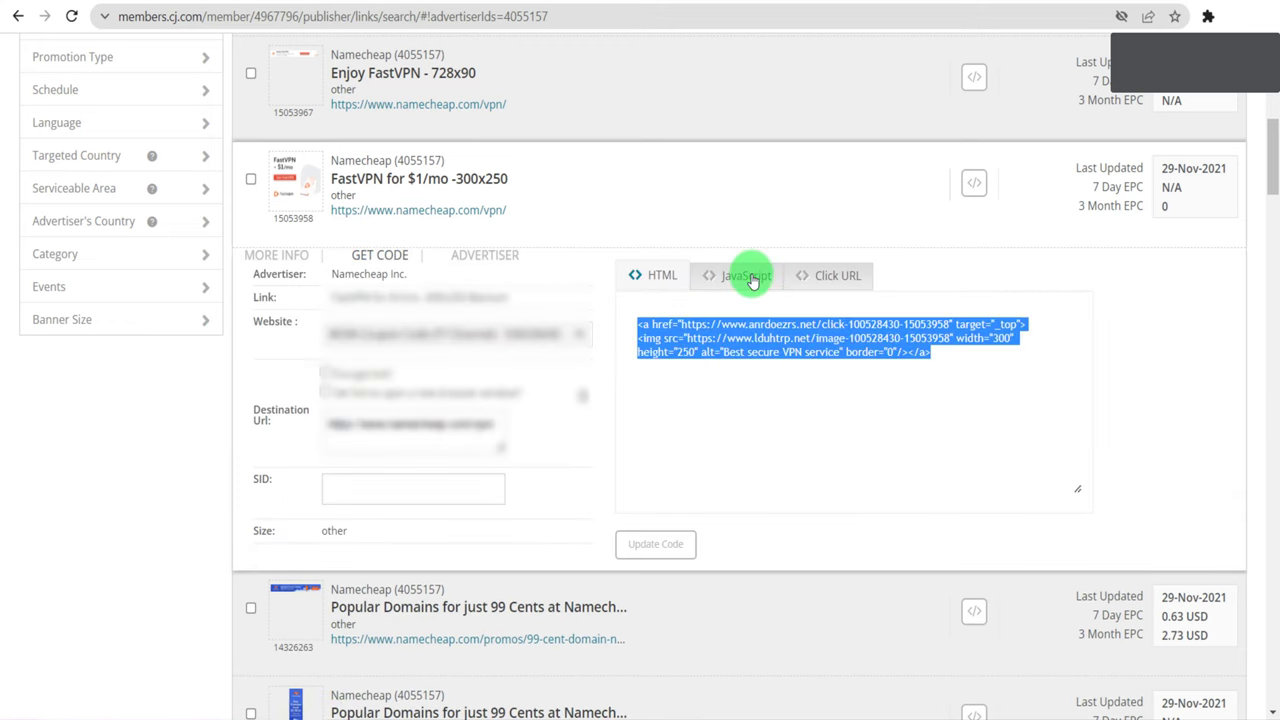
- View the FastVPN link's JavaScript and Click URL versions, and select the whole click URL
{"action": "left_click", "coordinate": [749, 277]}
{"action": "left_click", "coordinate": [834, 275]}
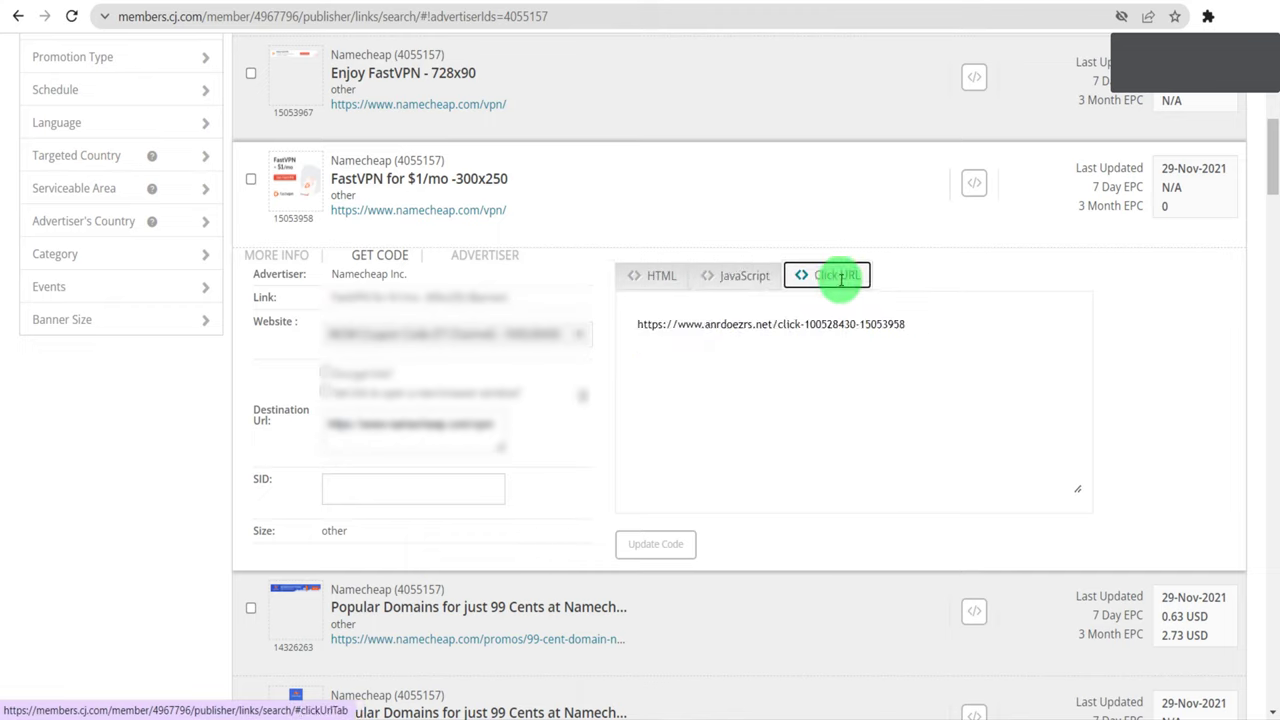
{"action": "left_click_drag", "start_coordinate": [929, 323], "coordinate": [614, 337]}
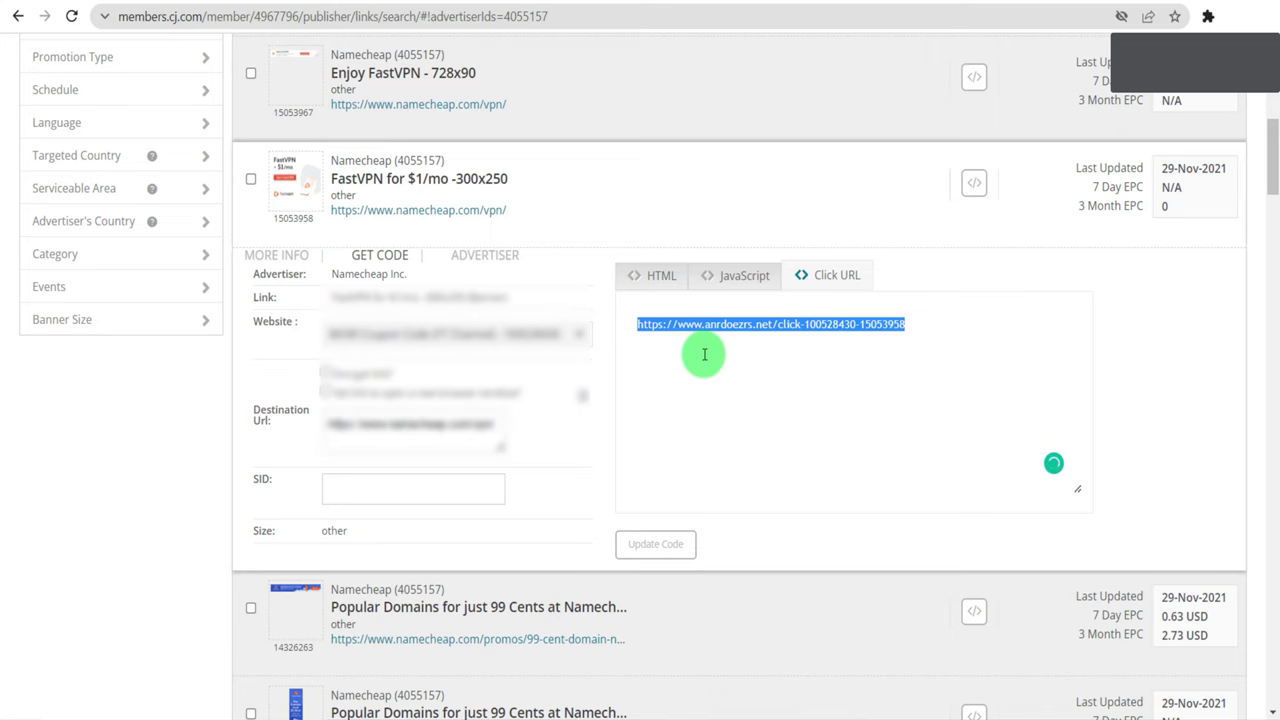
- Open the account's mail messages and start composing a new message
{"action": "scroll", "coordinate": [704, 354], "scroll_direction": "up", "scroll_amount": 6}
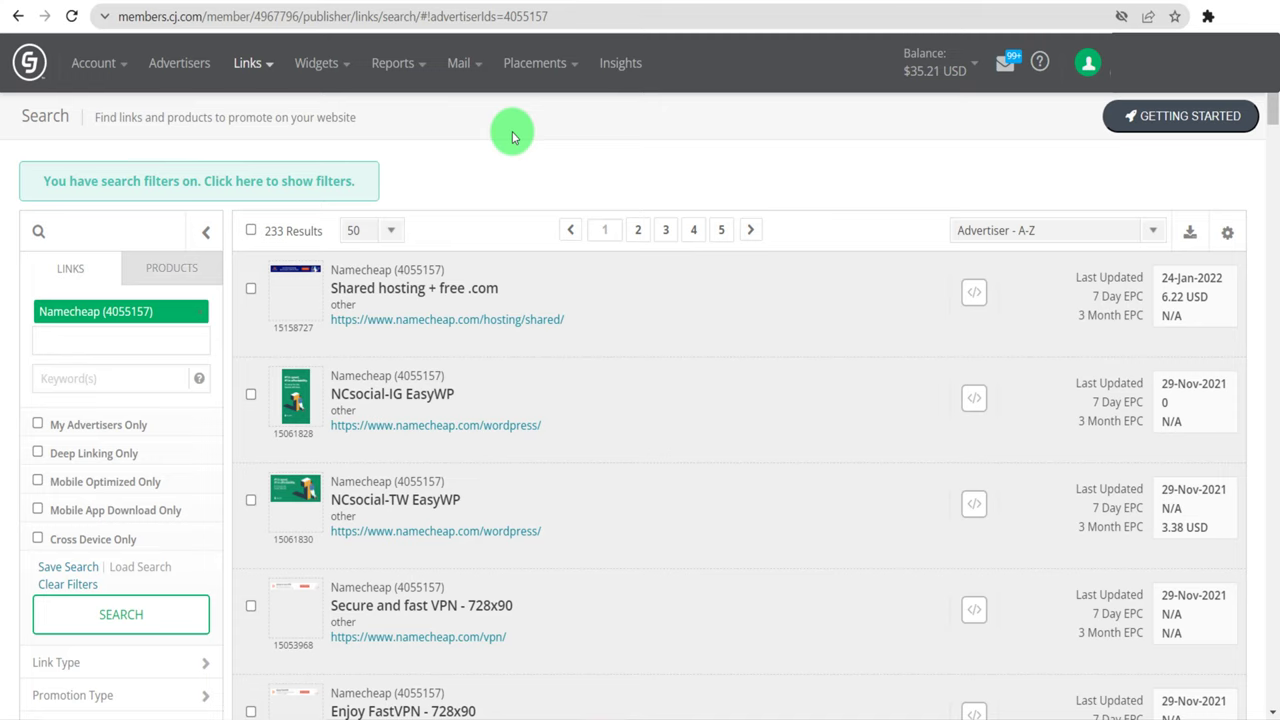
{"action": "left_click", "coordinate": [471, 68]}
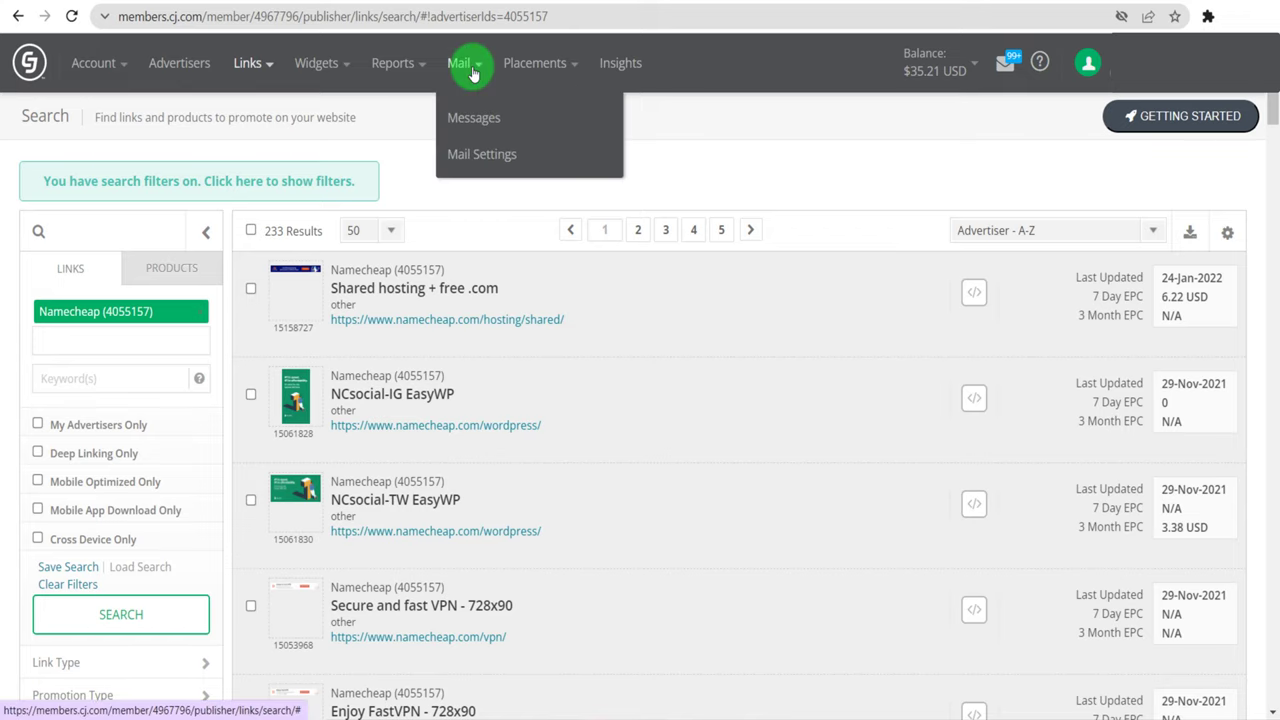
{"action": "left_click", "coordinate": [481, 120]}
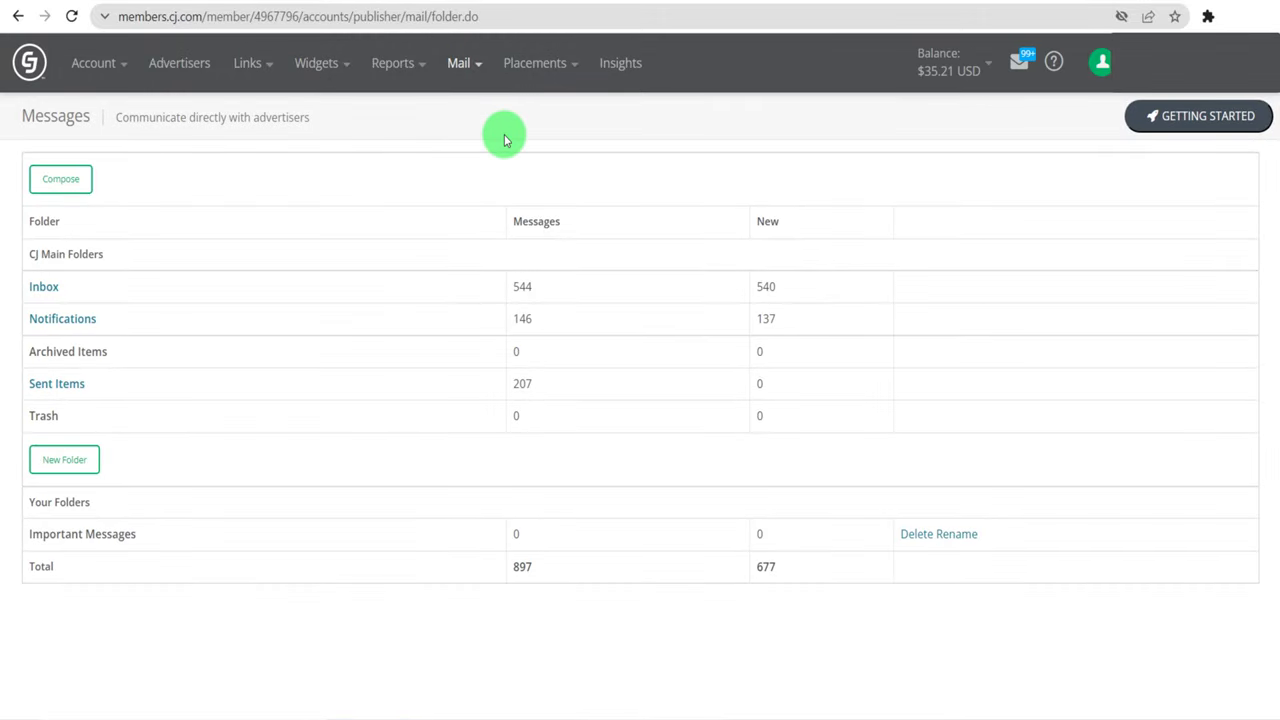
{"action": "left_click", "coordinate": [55, 181]}
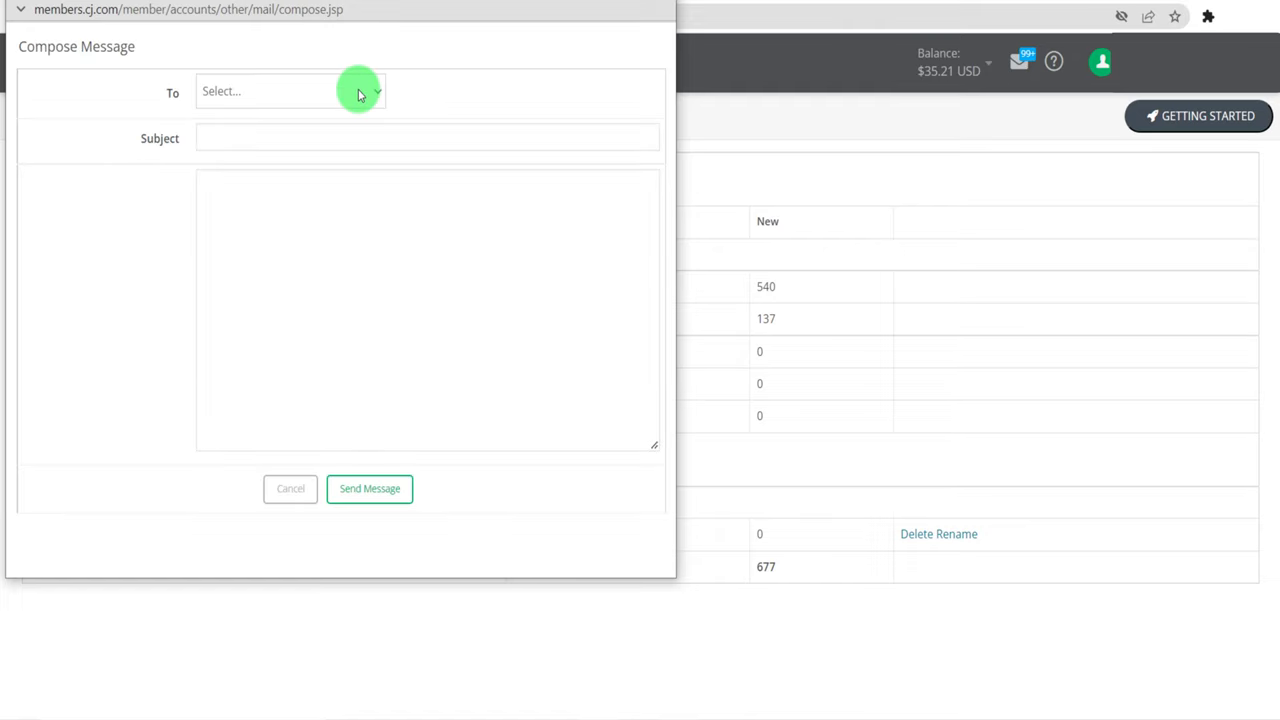
- Set Namecheap as the message's recipient, and go through the empty subject field to the message body
{"action": "left_click", "coordinate": [319, 91]}
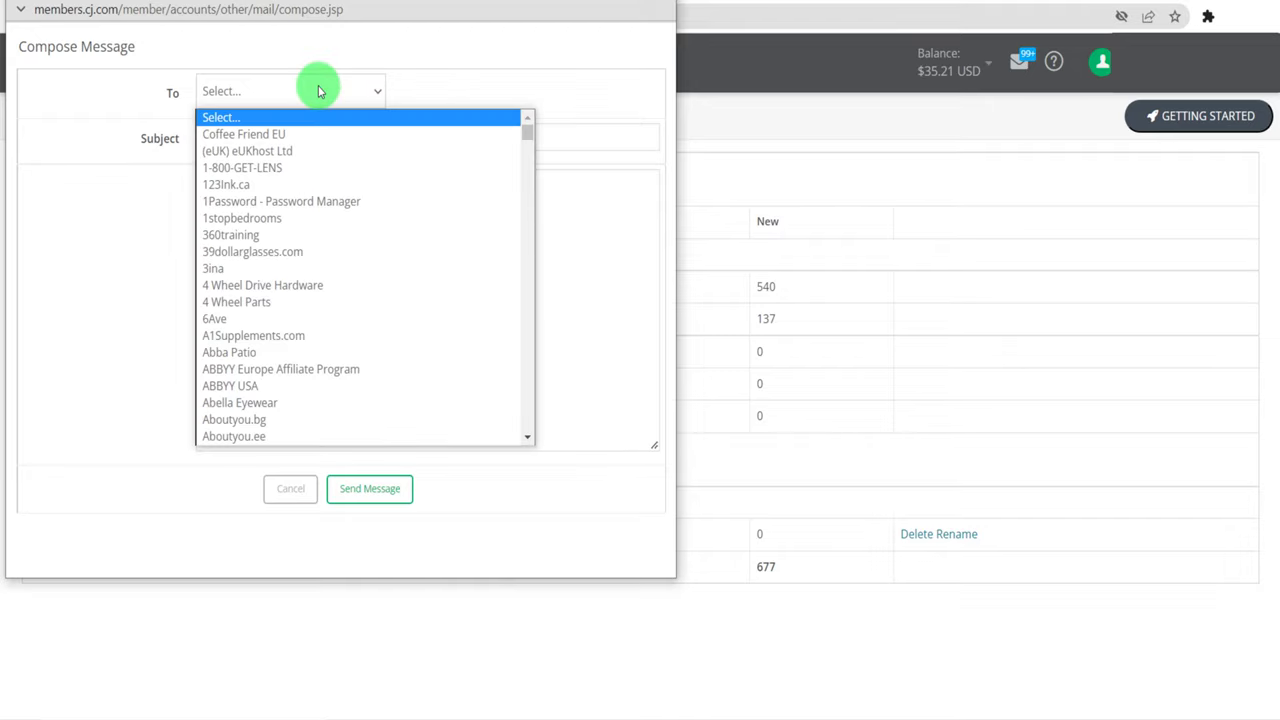
{"action": "type", "text": "namecheap"}
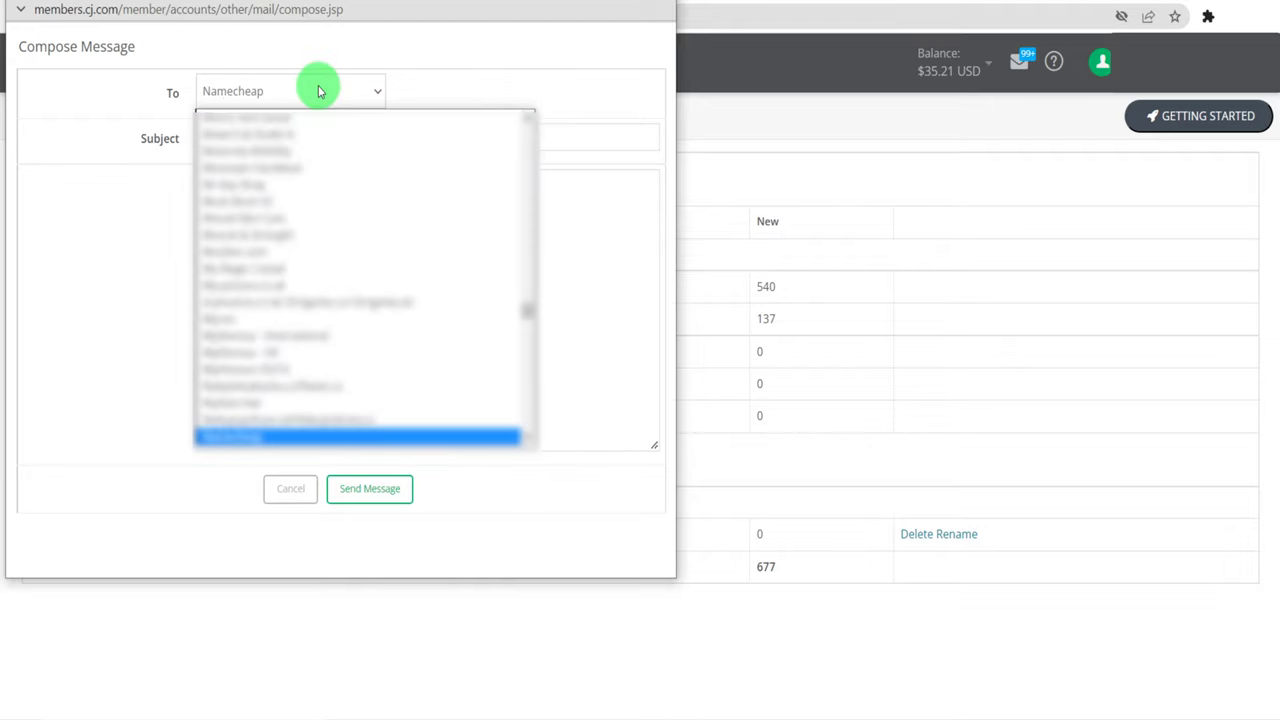
{"action": "key", "text": "Return"}
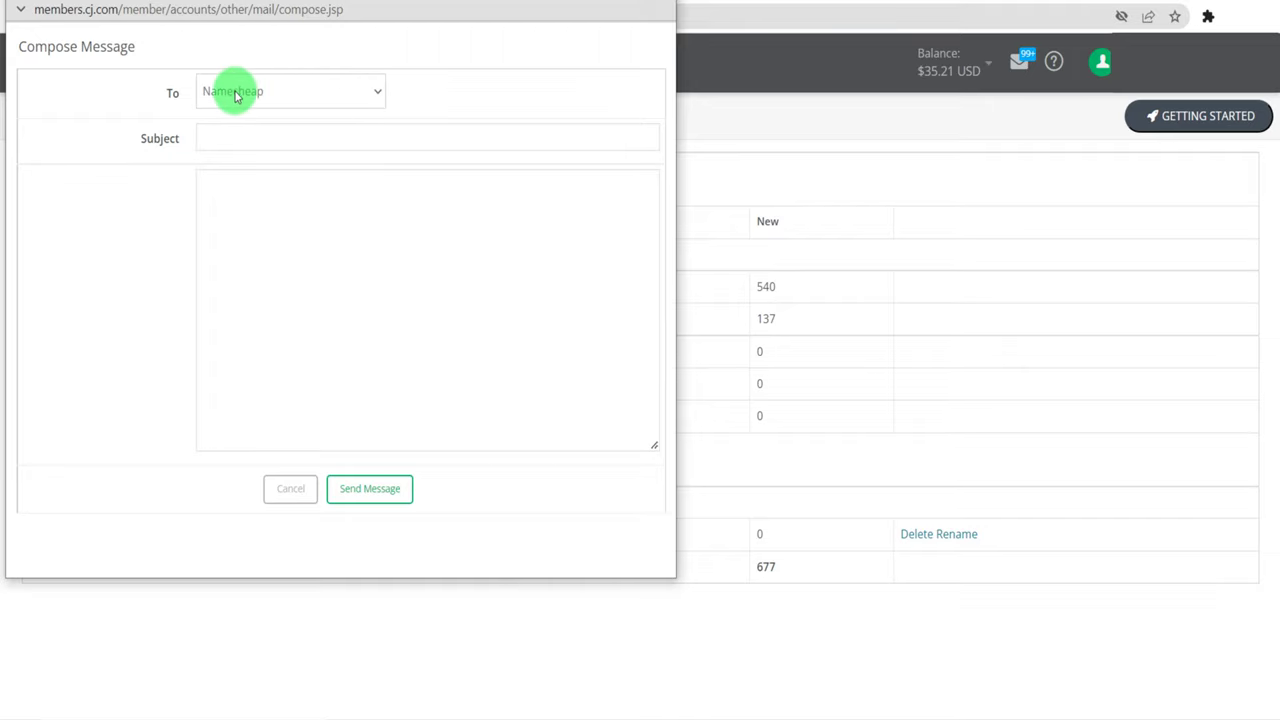
{"action": "left_click", "coordinate": [247, 127]}
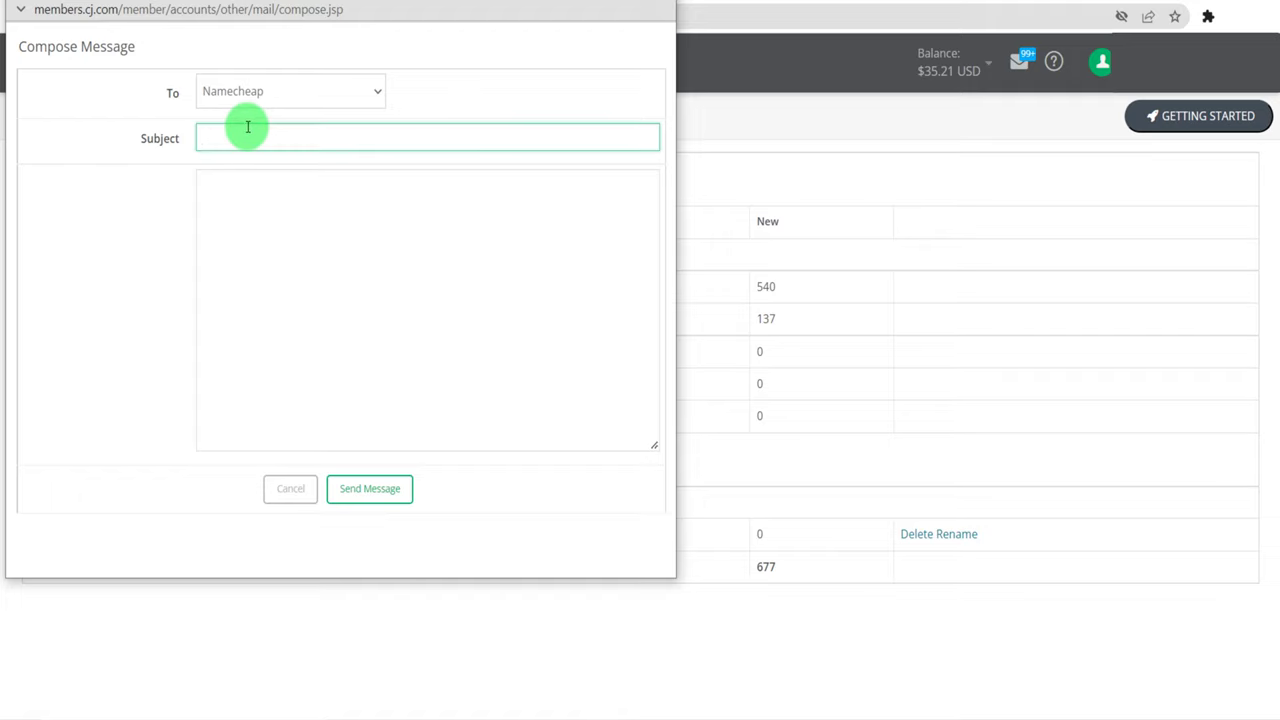
{"action": "left_click", "coordinate": [307, 234]}
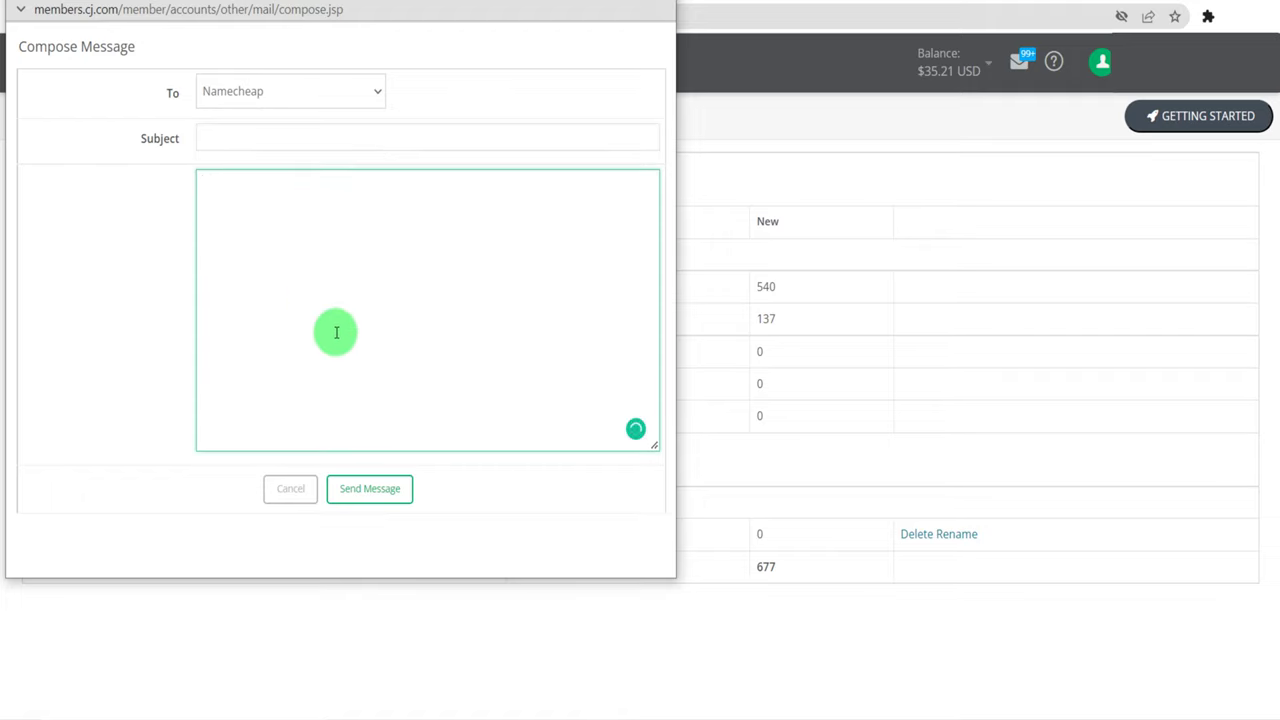
- Discard the unsent message, and open Insights to review the Program Overview's actions and commissions earned charts
{"action": "left_click", "coordinate": [291, 494]}
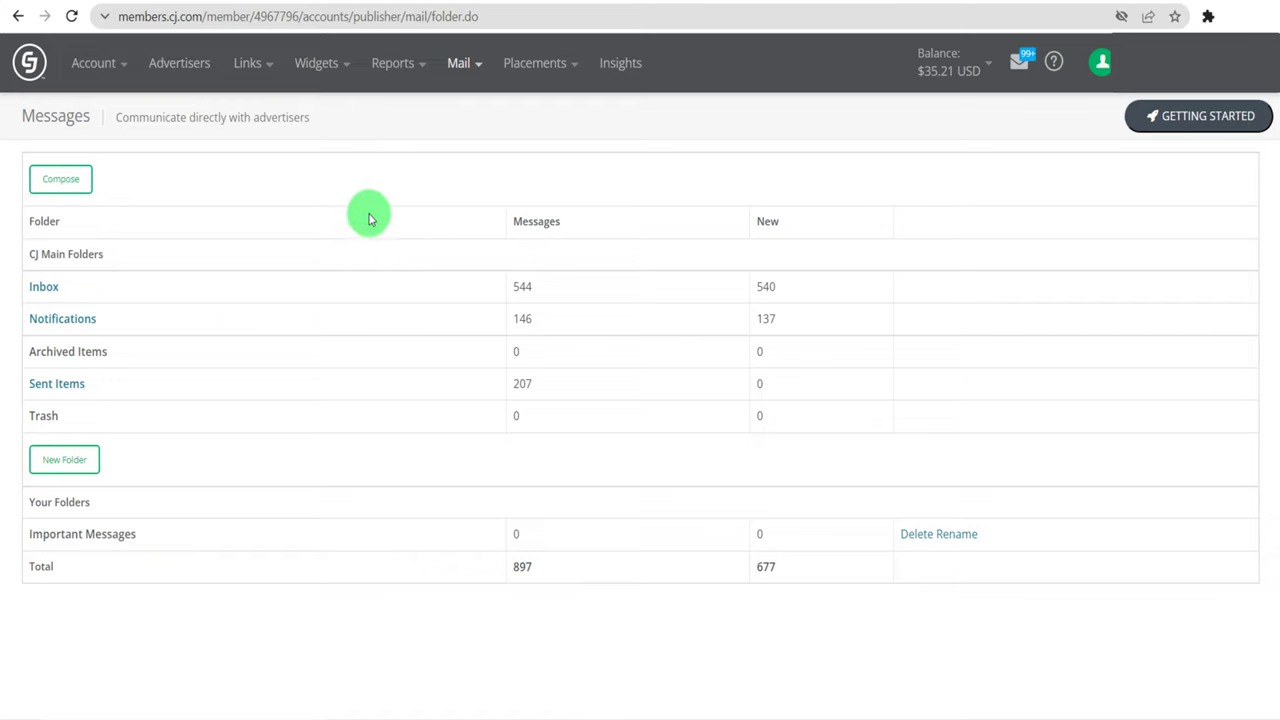
{"action": "left_click", "coordinate": [620, 64]}
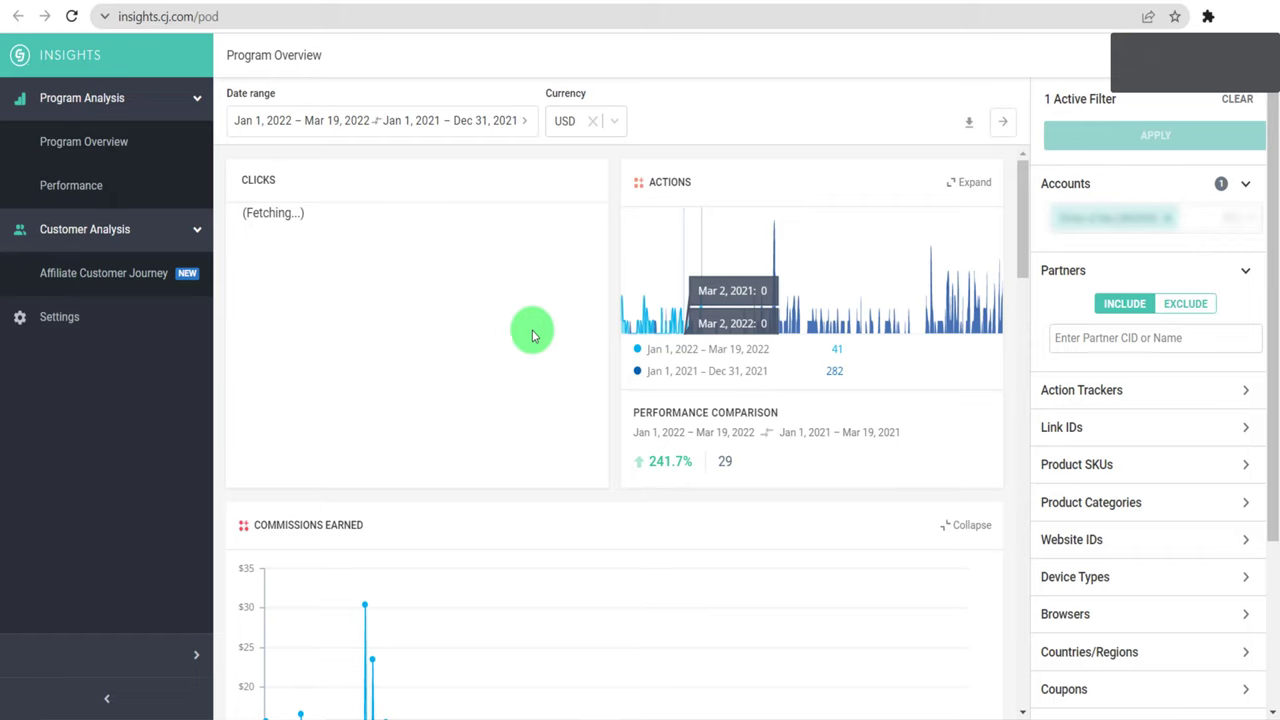
{"action": "scroll", "coordinate": [1018, 228], "scroll_direction": "down", "scroll_amount": 2}
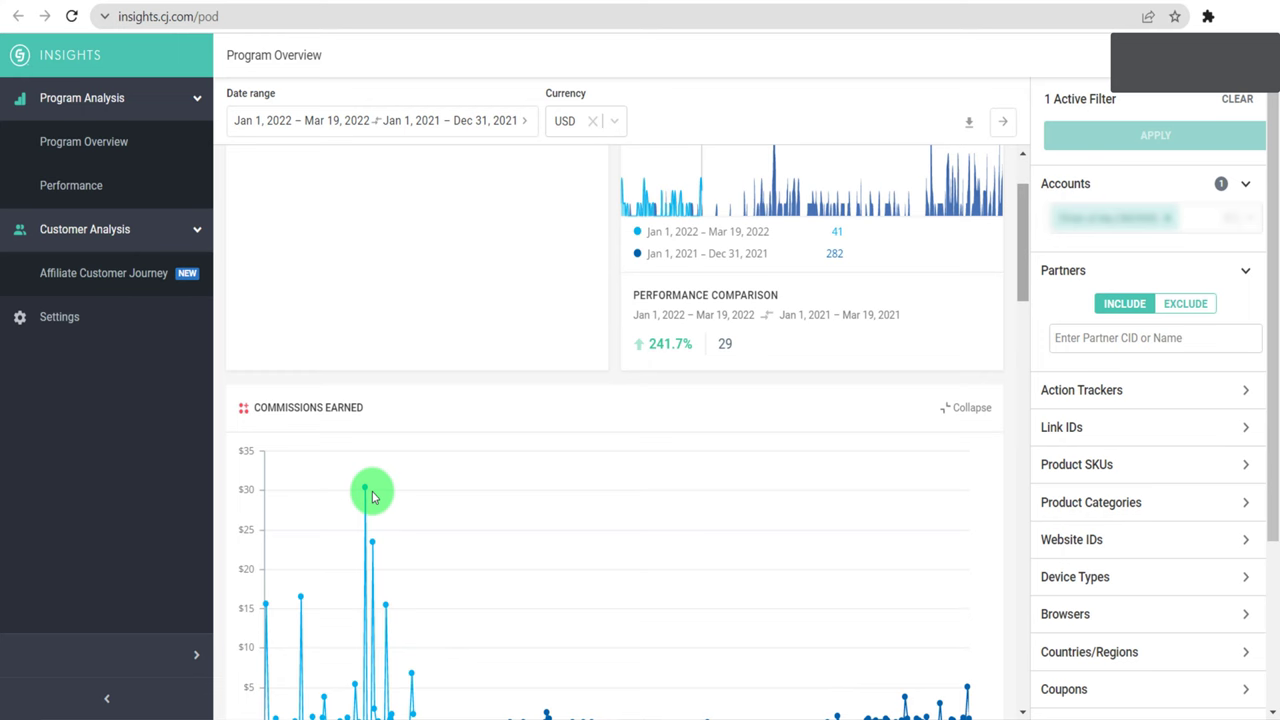
{"action": "scroll", "coordinate": [372, 497], "scroll_direction": "down", "scroll_amount": 4}
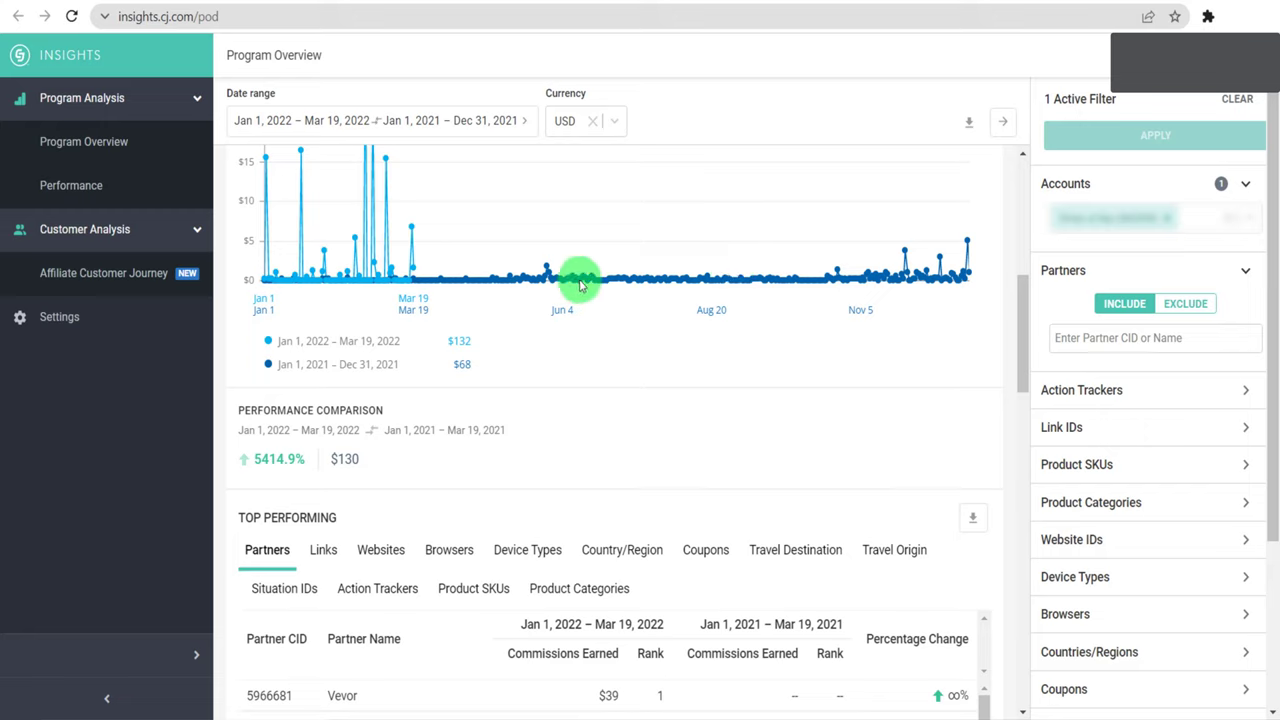
{"action": "scroll", "coordinate": [579, 279], "scroll_direction": "up", "scroll_amount": 3}
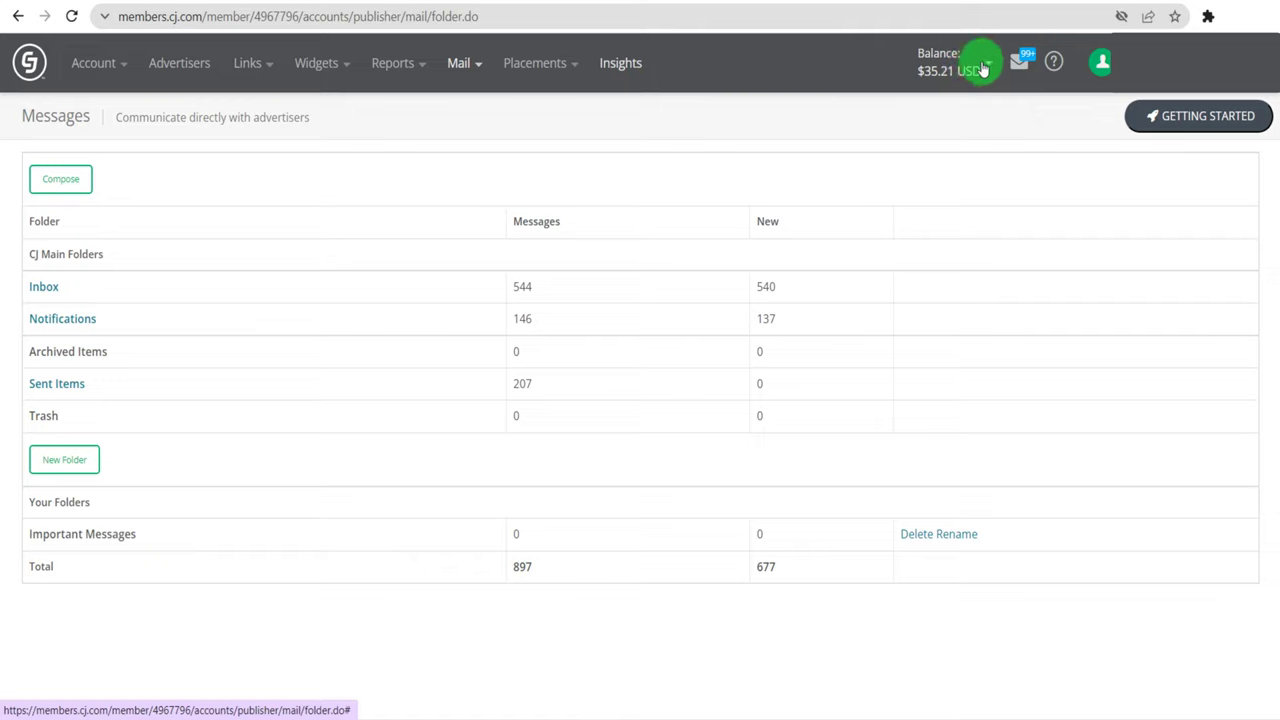
- Open the account's Balance Details and highlight the amount of new pending commissions, then clear the selection
{"action": "left_click", "coordinate": [980, 70]}
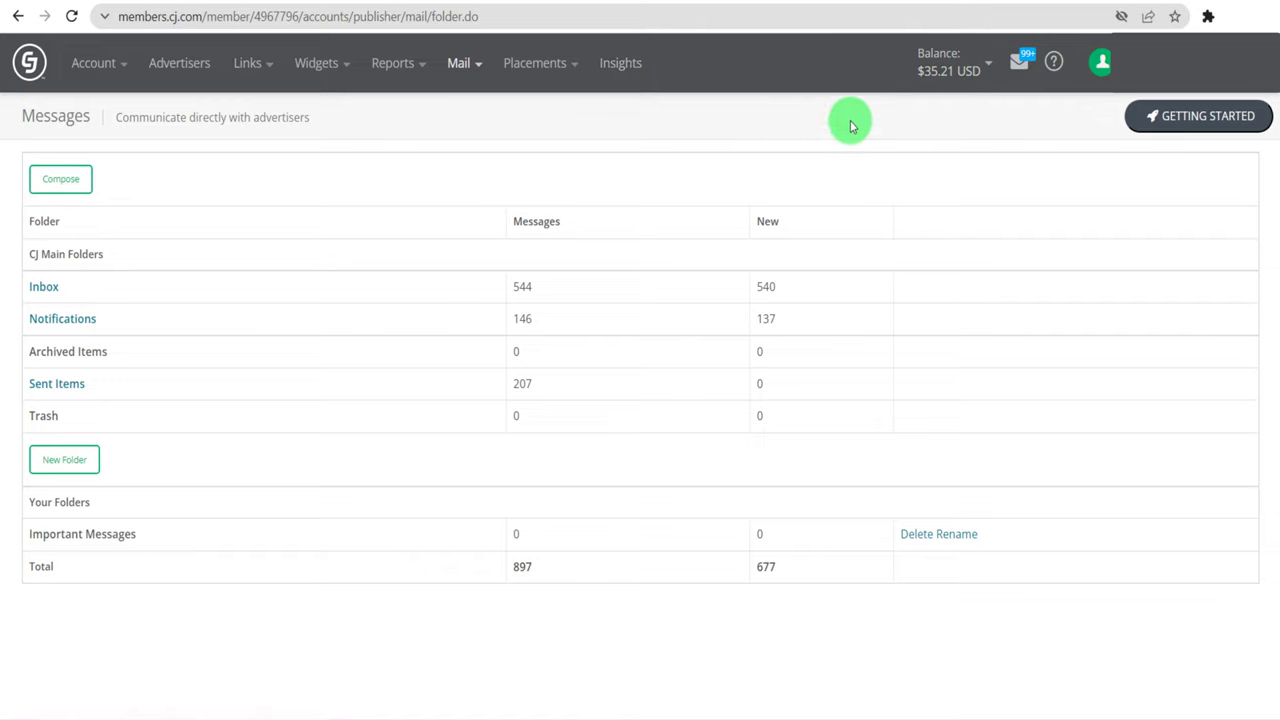
{"action": "left_click", "coordinate": [985, 68]}
{"action": "left_click", "coordinate": [884, 157]}
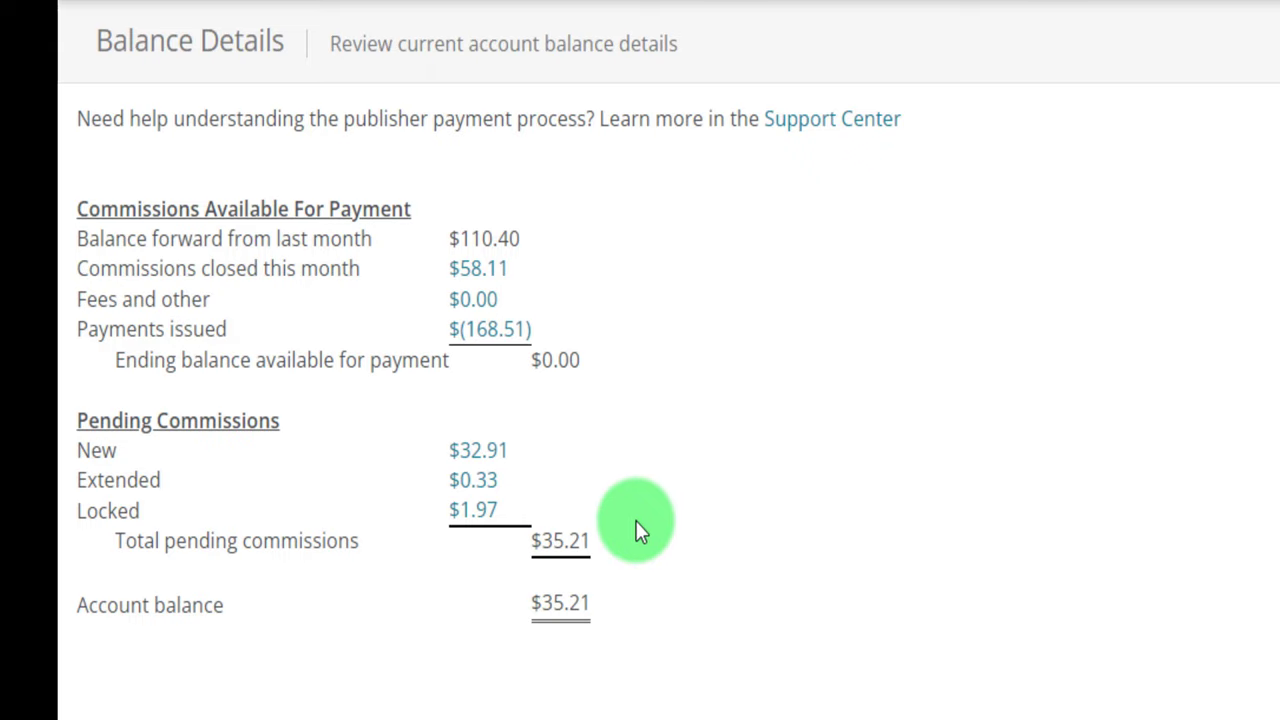
{"action": "left_click_drag", "start_coordinate": [519, 455], "coordinate": [400, 453]}
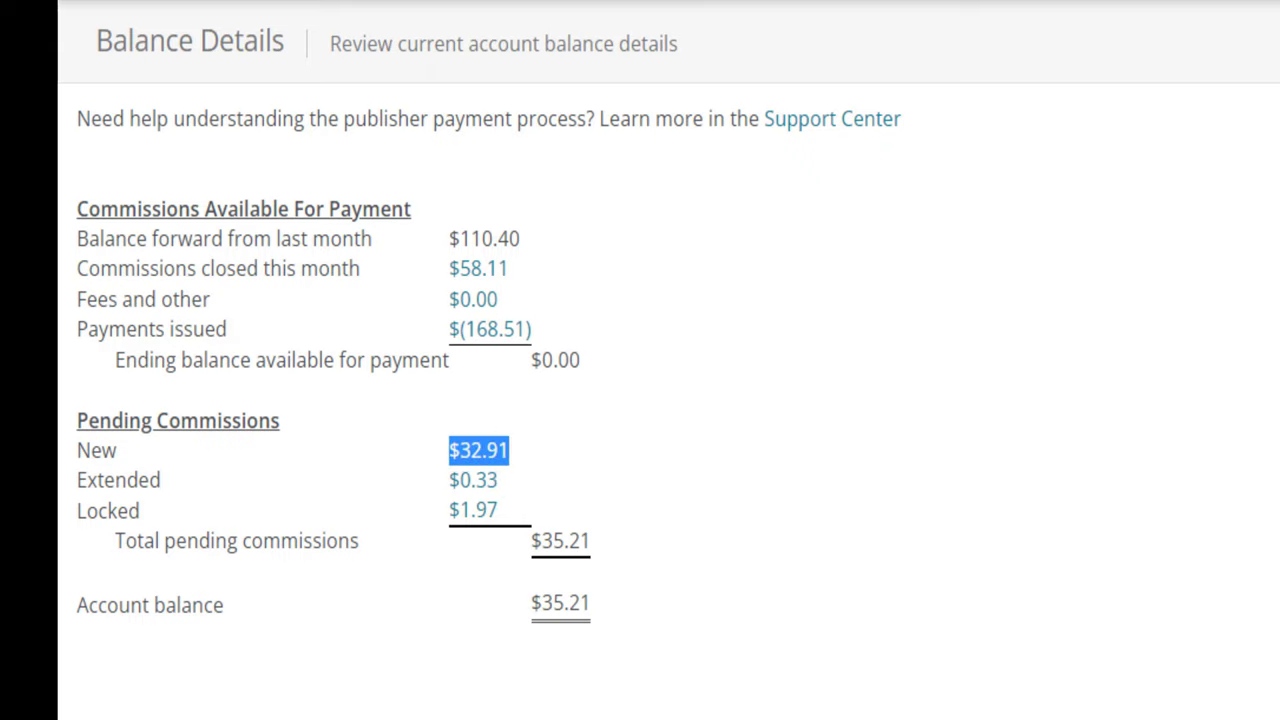
{"action": "left_click", "coordinate": [750, 526]}
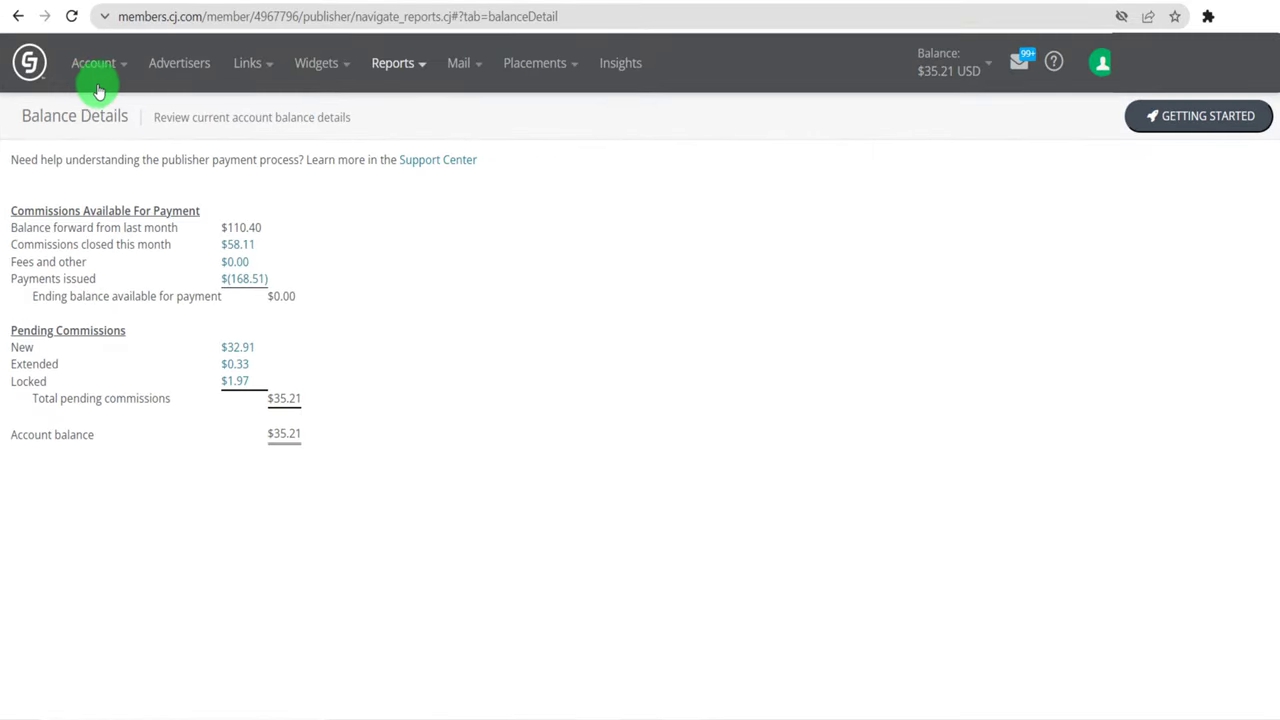
- Open the account's Administrative Settings and check the tax certification form under Tax Information
{"action": "left_click", "coordinate": [111, 70]}
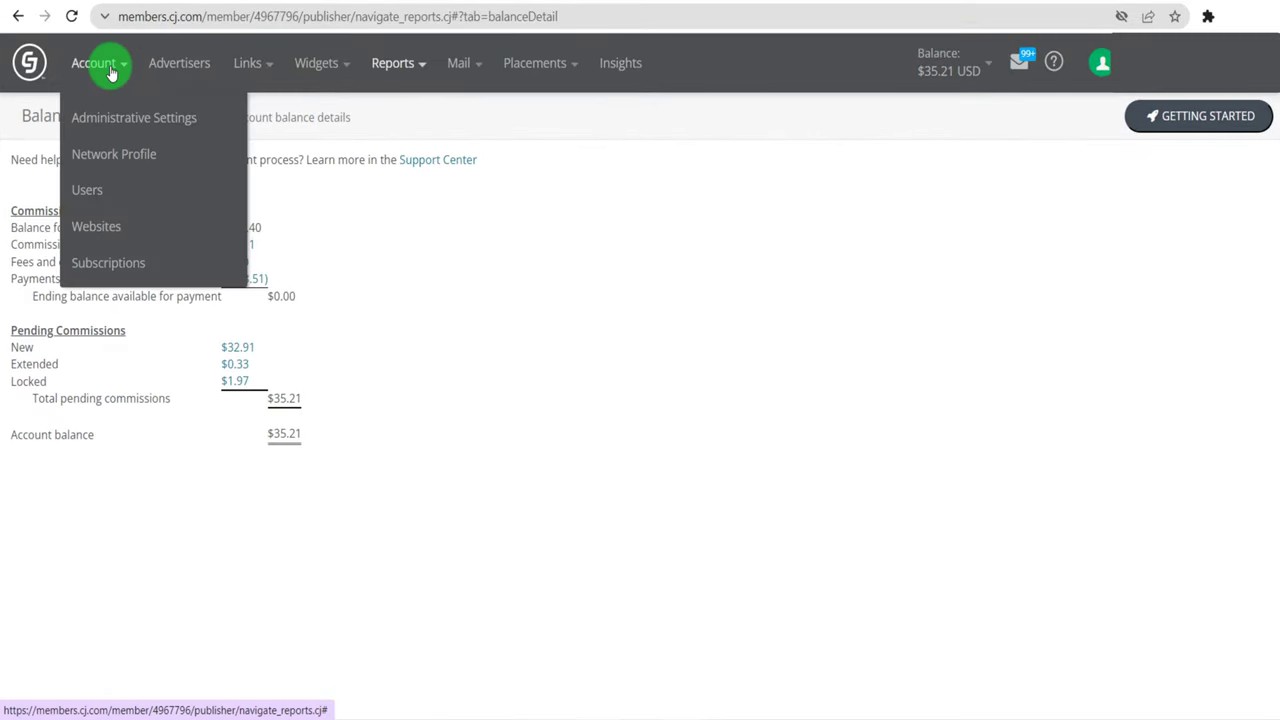
{"action": "left_click", "coordinate": [129, 125]}
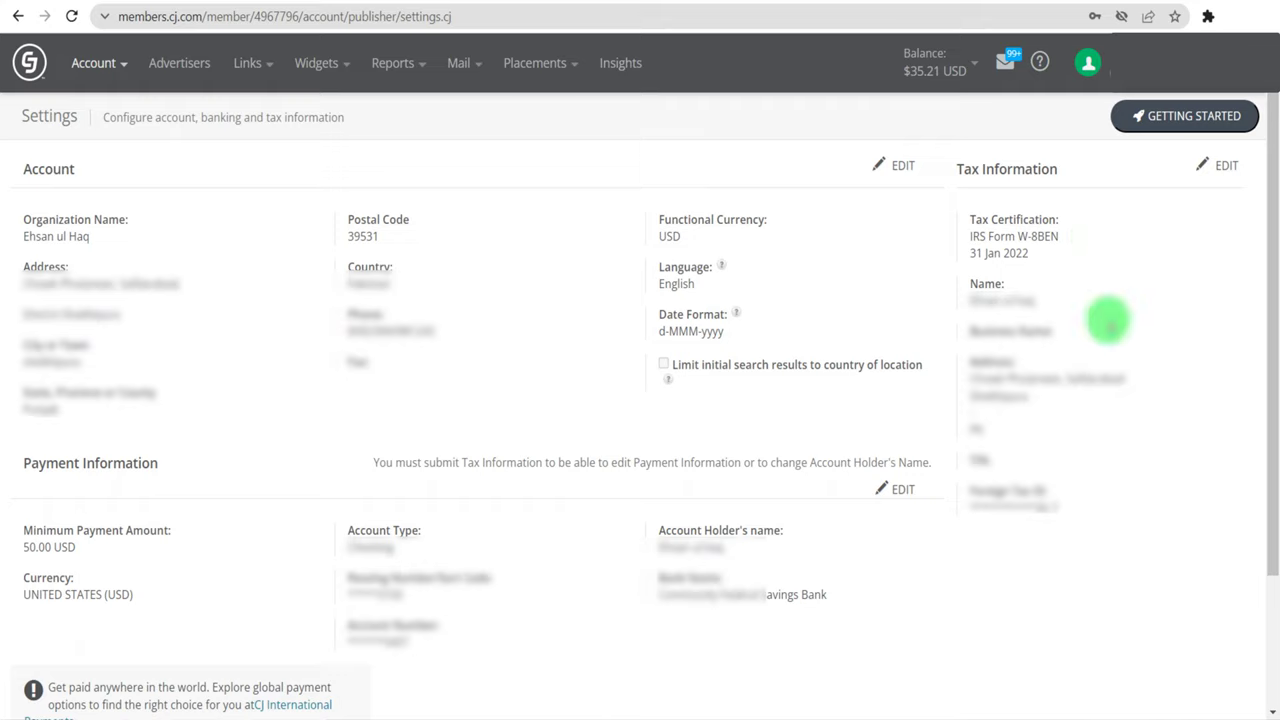
{"action": "left_click_drag", "start_coordinate": [1018, 236], "coordinate": [1112, 236]}
{"action": "left_click", "coordinate": [1111, 236]}
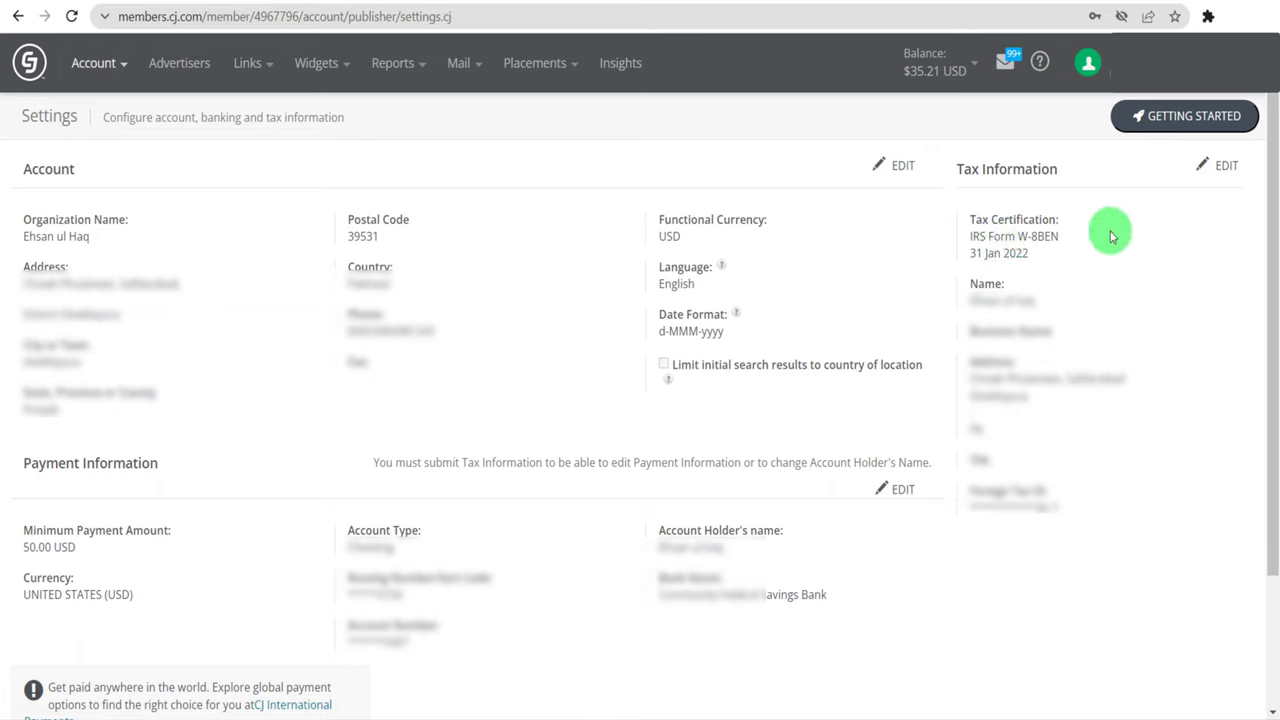